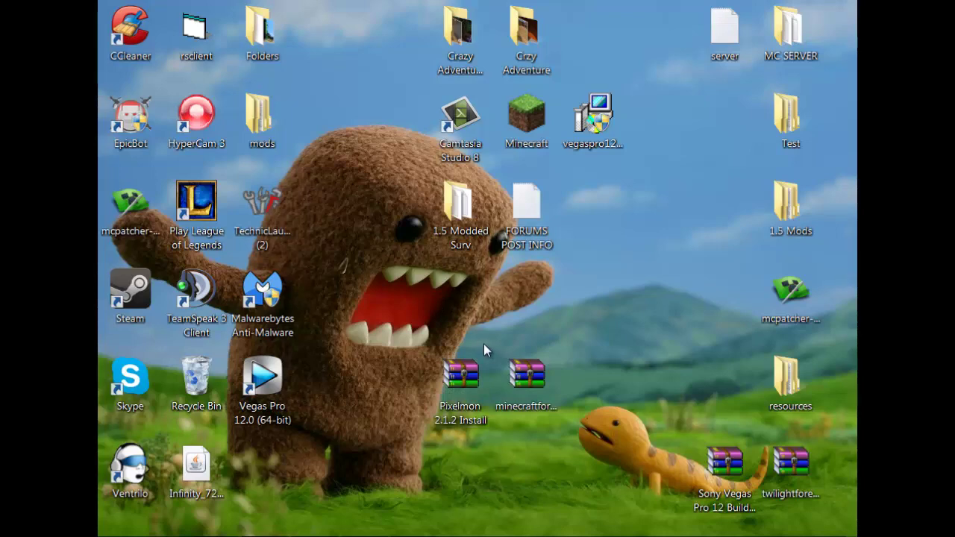
# Run appdata, enlarge the folder window and go to the .minecraft folder inside Roaming
pyautogui.press('super')
pyautogui.press('super')
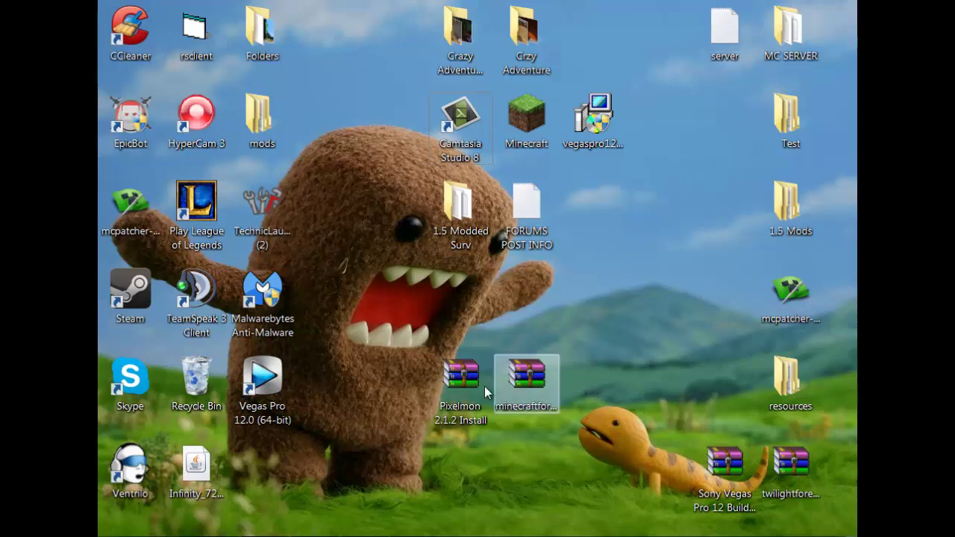
pyautogui.press('super+r')
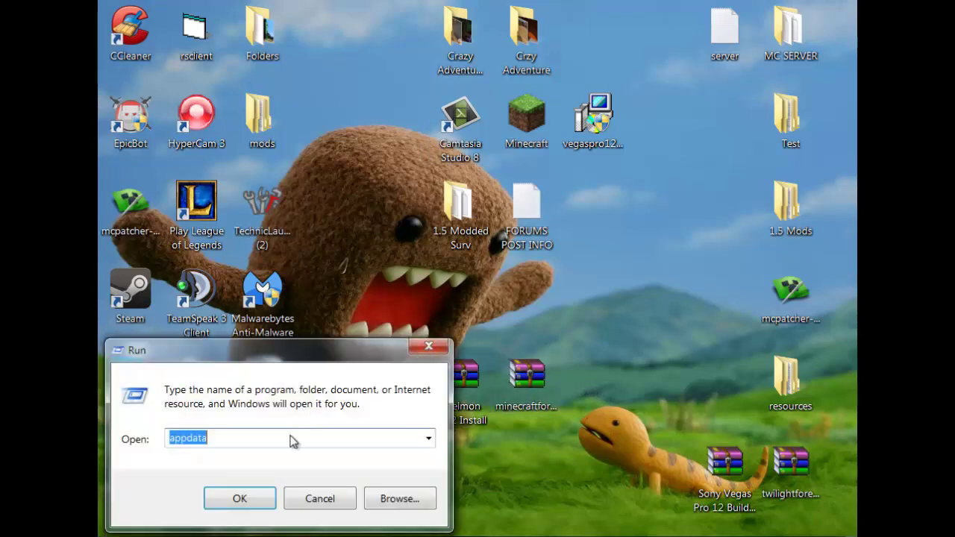
pyautogui.click(222, 438)
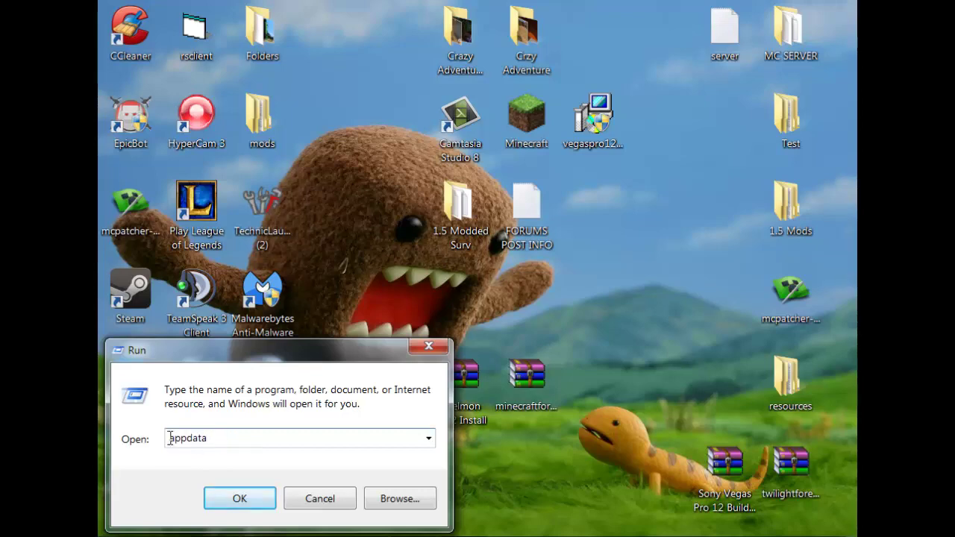
pyautogui.click(251, 499)
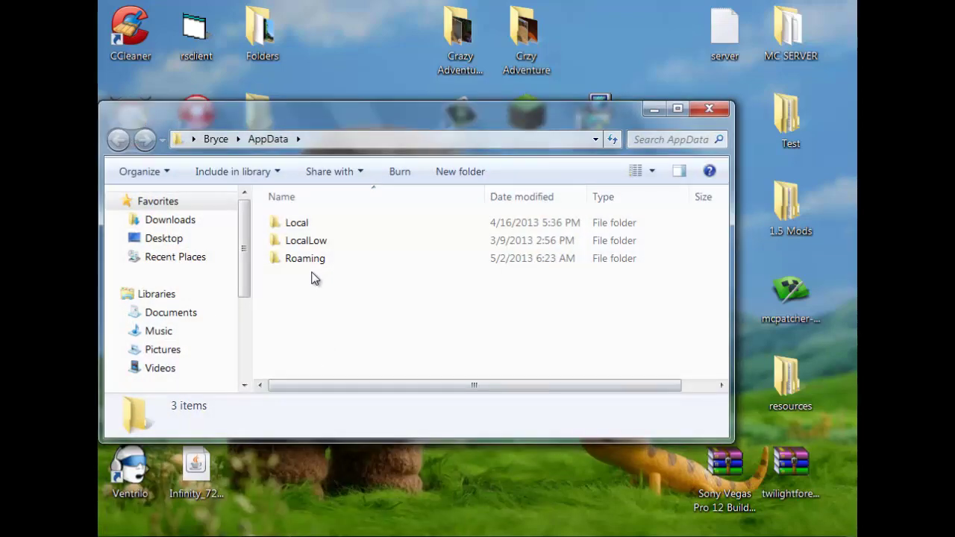
pyautogui.click(678, 109)
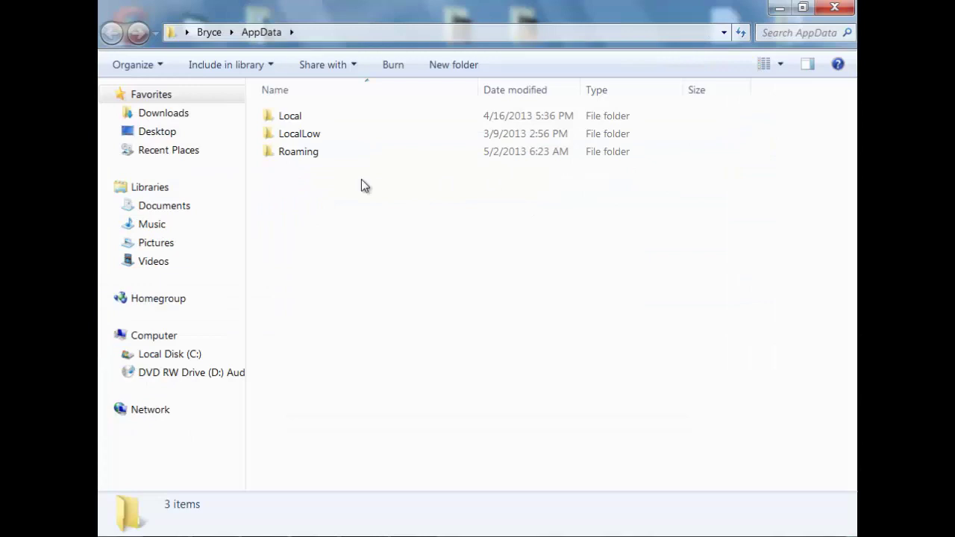
pyautogui.doubleClick(338, 146)
pyautogui.doubleClick(341, 120)
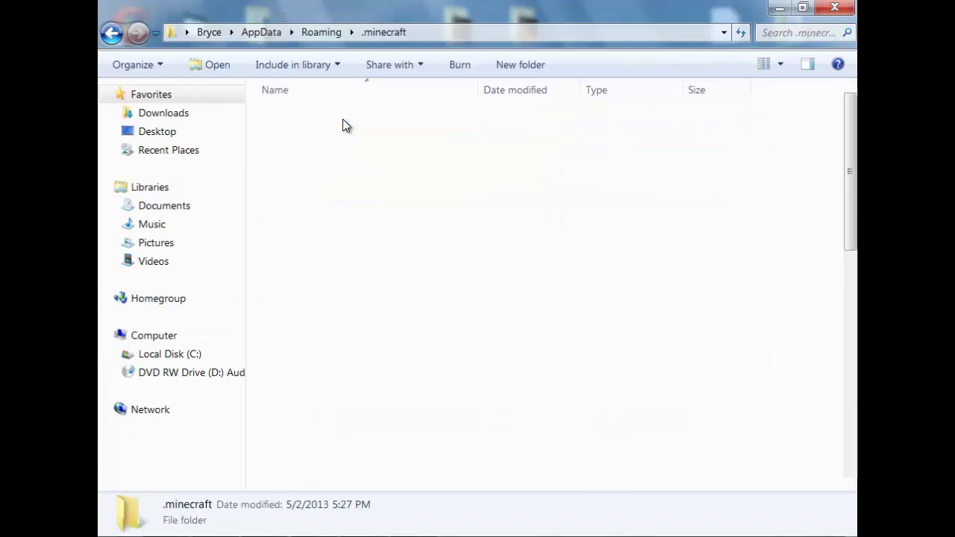
pyautogui.scroll(-3, 401, 443)
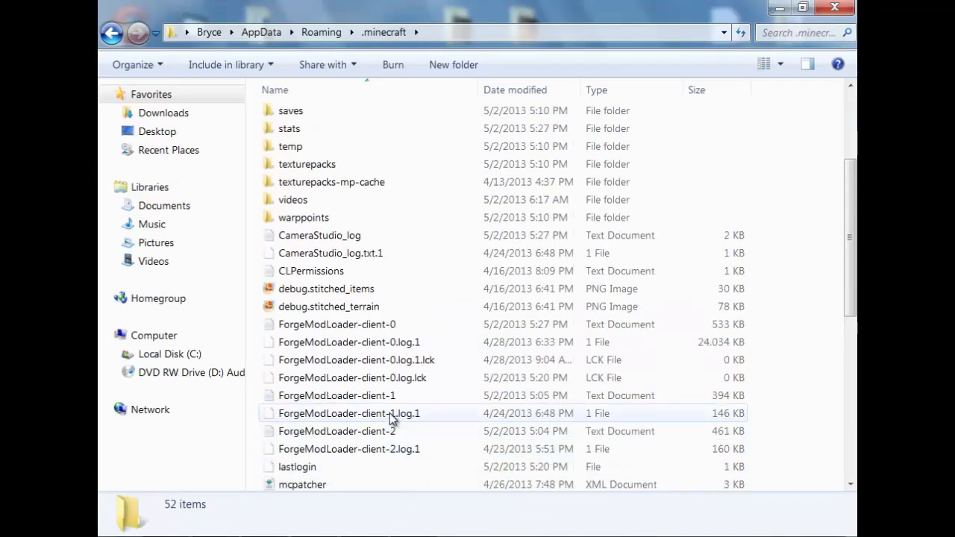
pyautogui.scroll(3, 390, 414)
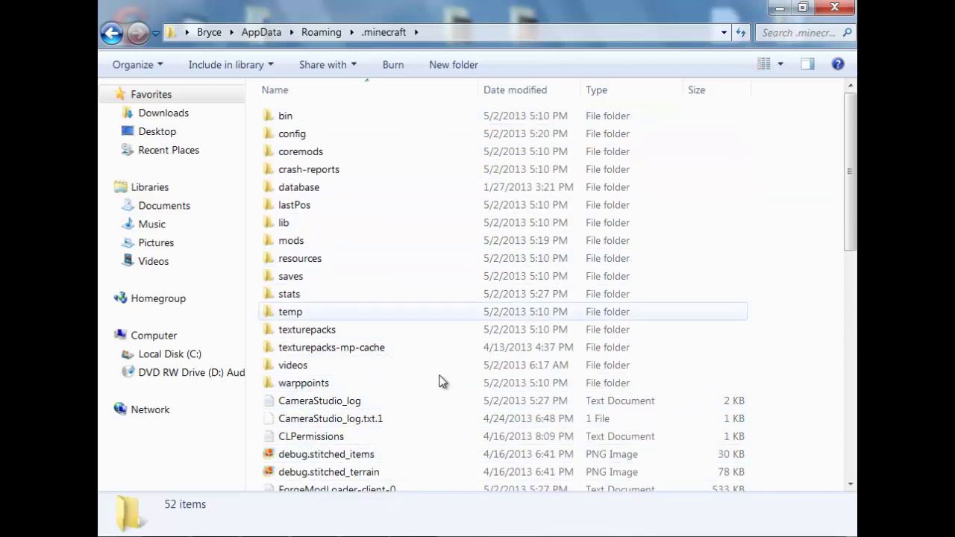
# Open the minecraft jar from the bin folder in WinRAR and dismiss the licence reminder
pyautogui.doubleClick(333, 124)
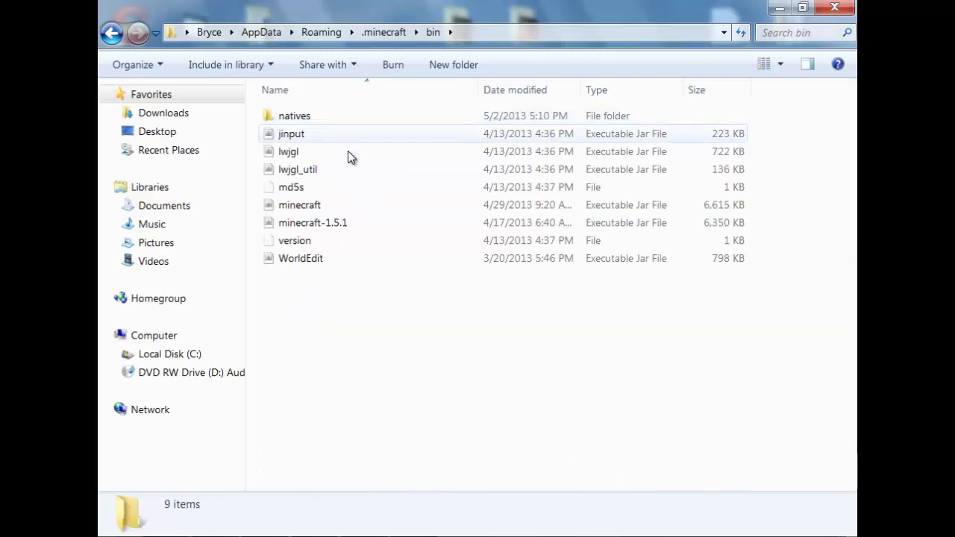
pyautogui.rightClick(322, 209)
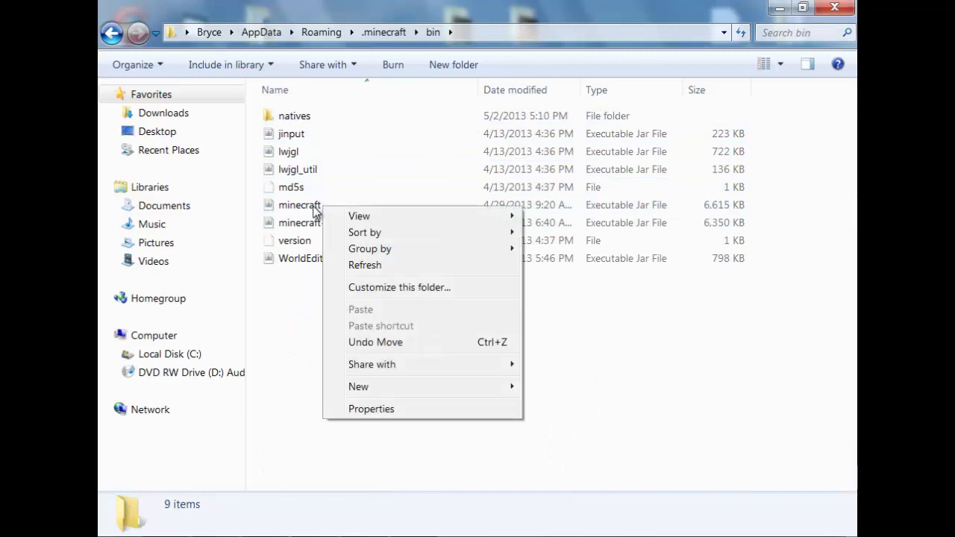
pyautogui.click(314, 207)
pyautogui.rightClick(311, 204)
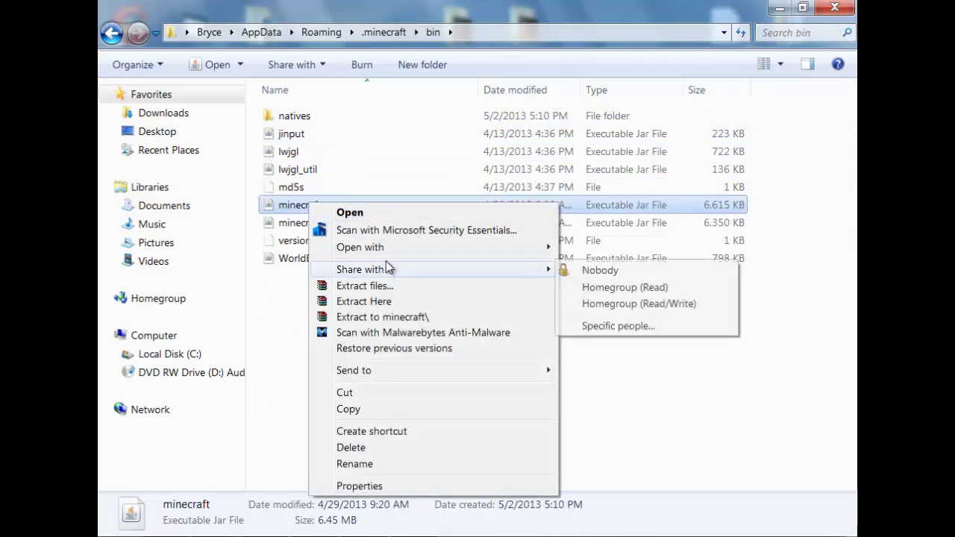
pyautogui.moveTo(408, 252)
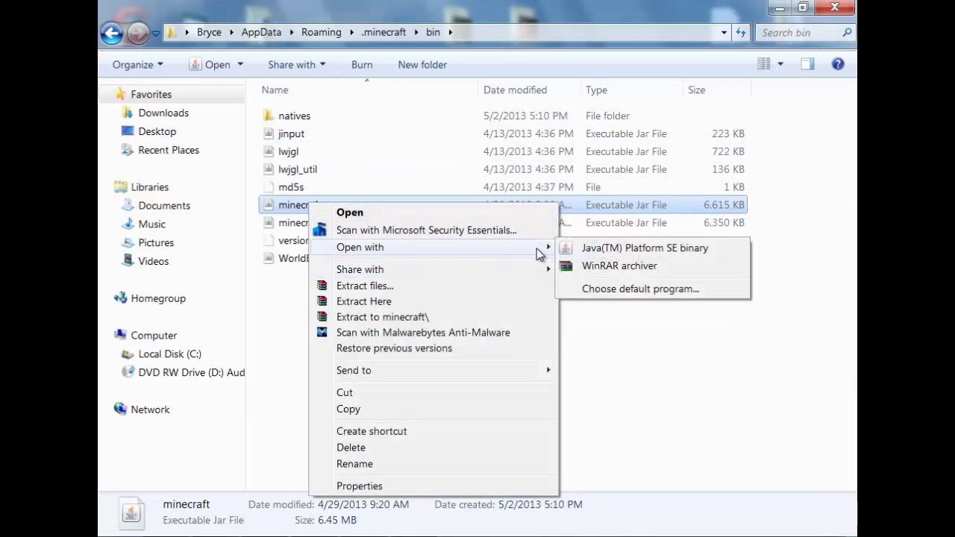
pyautogui.click(615, 267)
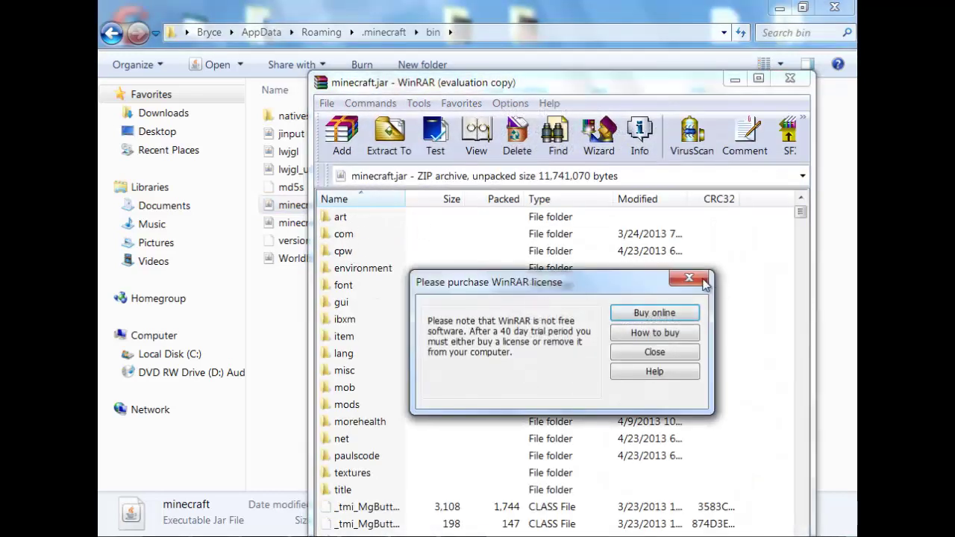
pyautogui.click(690, 278)
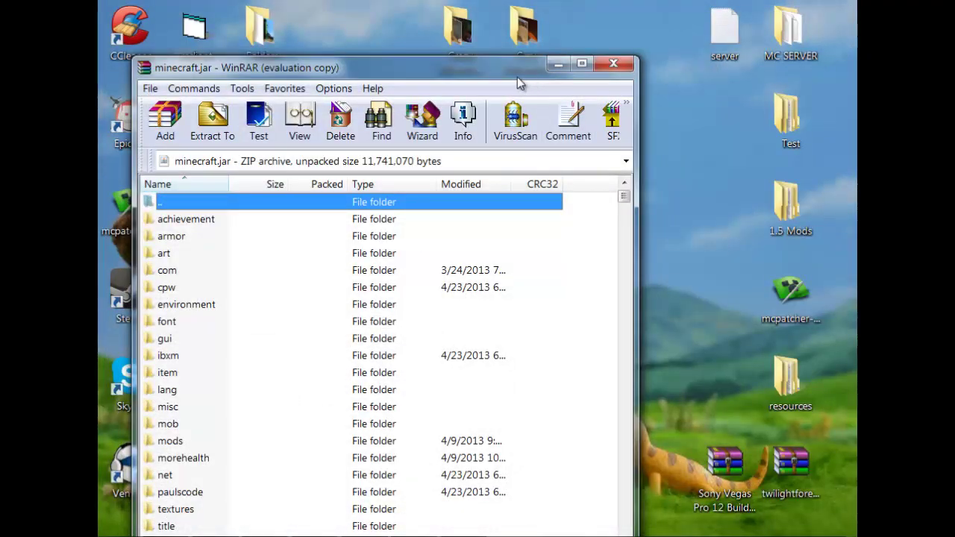
# Open the minecraftforge-universal-1.5.1-7.7.2.682.zip archive beside the minecraft.jar archive and dismiss the licence reminder
pyautogui.moveTo(518, 78); pyautogui.dragTo(333, 65)
pyautogui.doubleClick(544, 377)
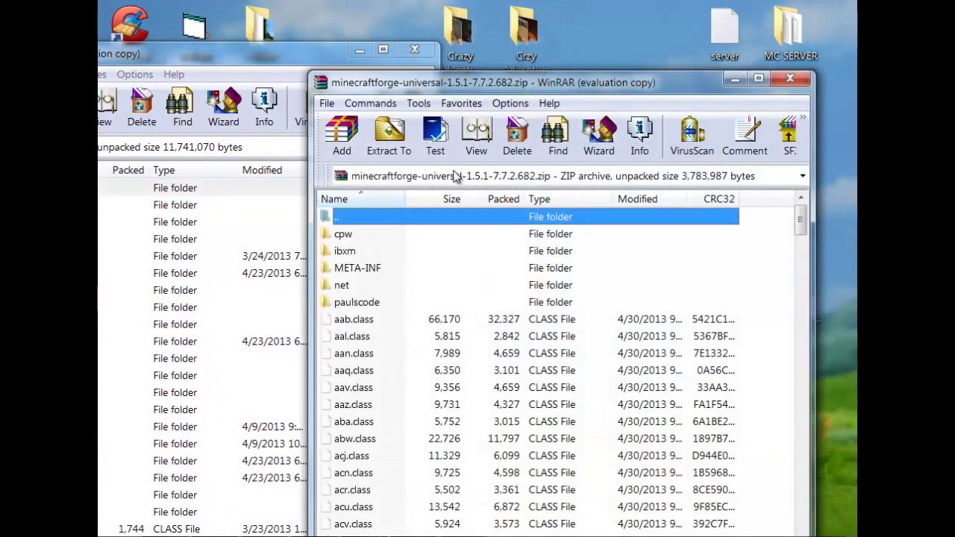
pyautogui.moveTo(442, 78); pyautogui.dragTo(471, 42)
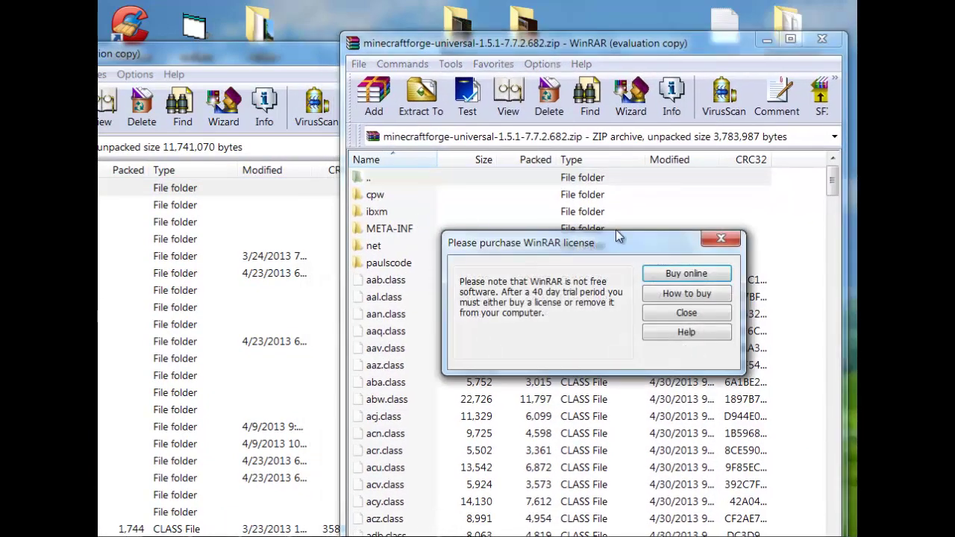
pyautogui.click(724, 235)
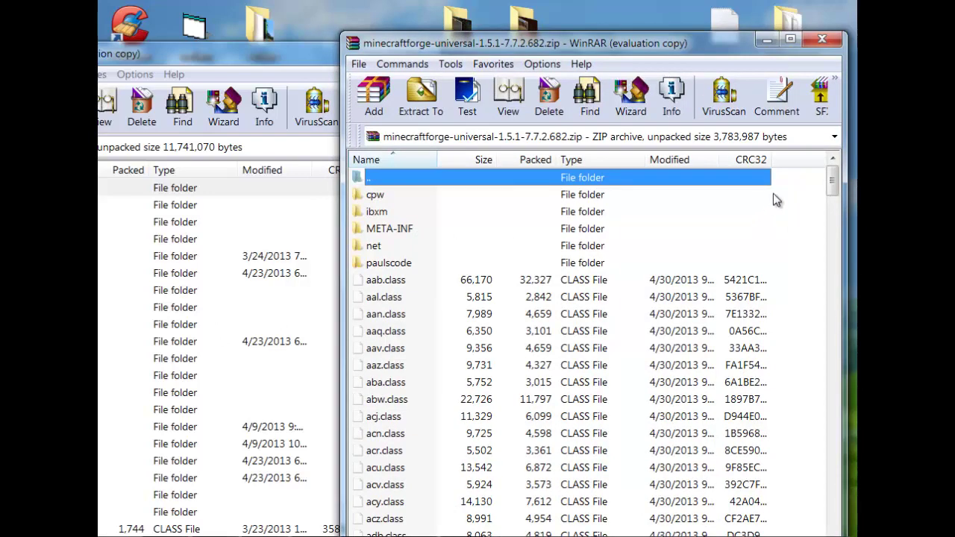
# Select all the files and folders in the Minecraft Forge archive and close the archive
pyautogui.moveTo(773, 194); pyautogui.dragTo(633, 535)
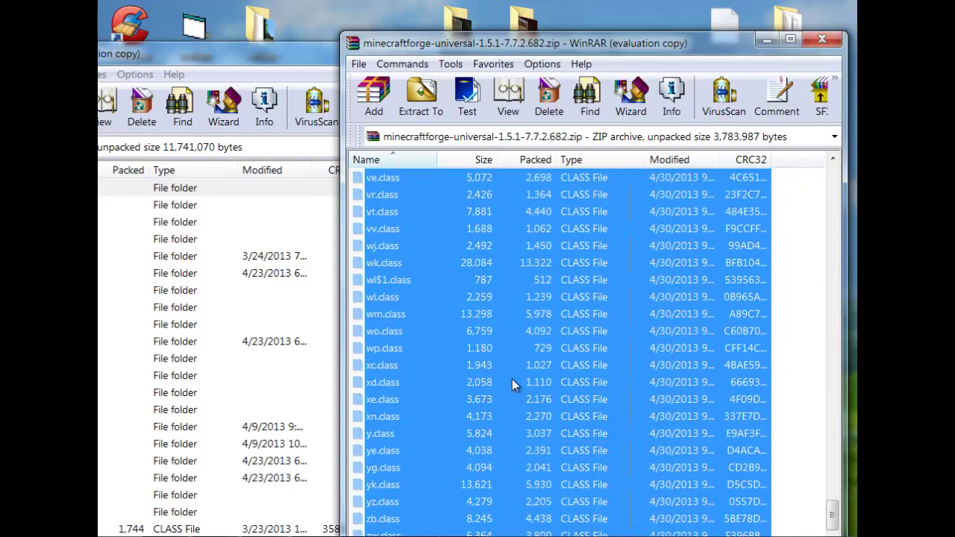
pyautogui.moveTo(512, 381); pyautogui.dragTo(627, 387)
pyautogui.click(822, 39)
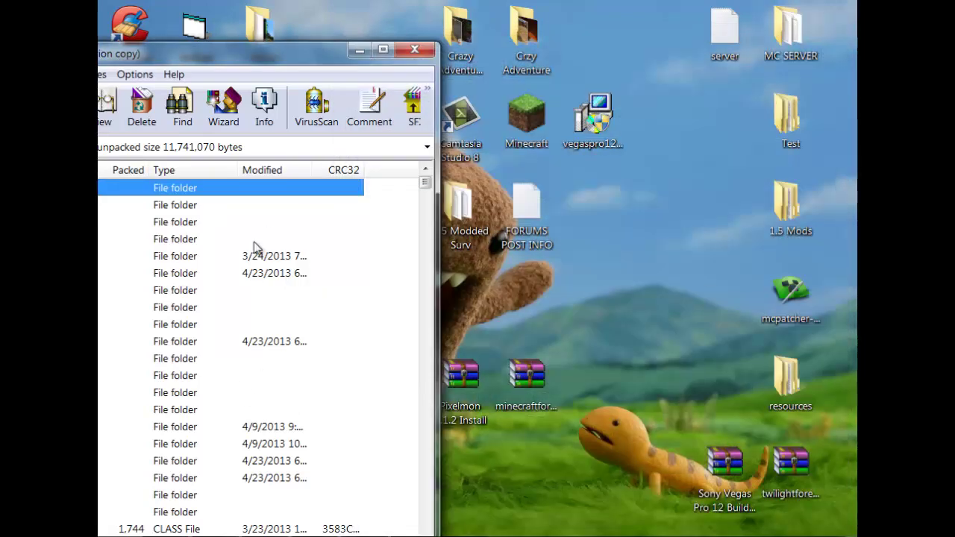
# Bring the minecraft.jar archive window fully into view and close it
pyautogui.moveTo(260, 59); pyautogui.dragTo(450, 15)
pyautogui.moveTo(493, 532)
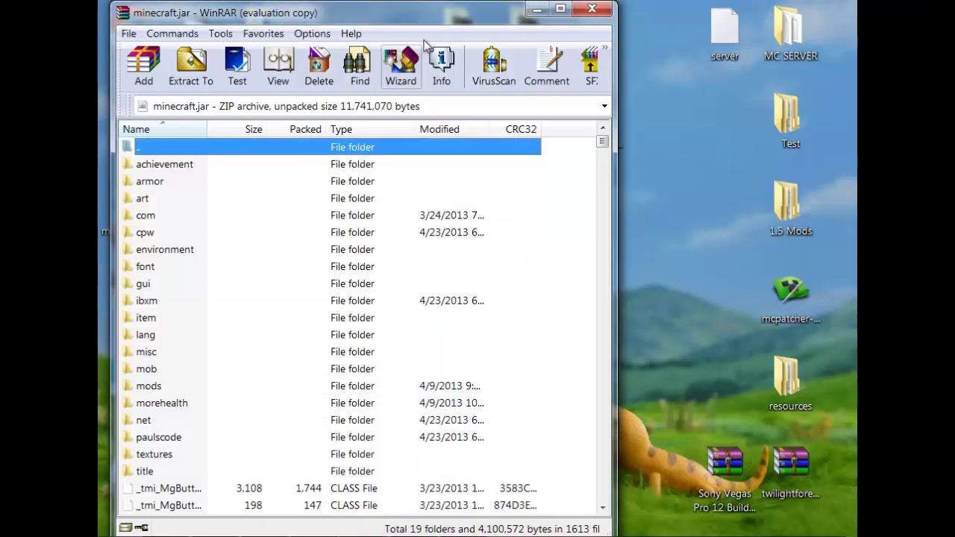
pyautogui.moveTo(500, 21); pyautogui.dragTo(633, 0)
pyautogui.click(845, 8)
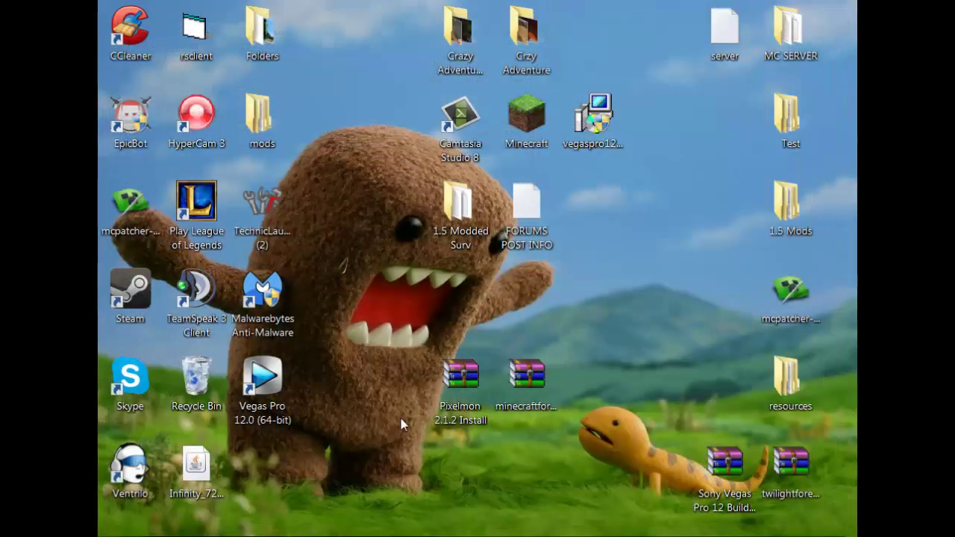
# Run appdata again and open the .minecraft folder inside Roaming in an enlarged window
pyautogui.click(527, 377)
pyautogui.press('super+r')
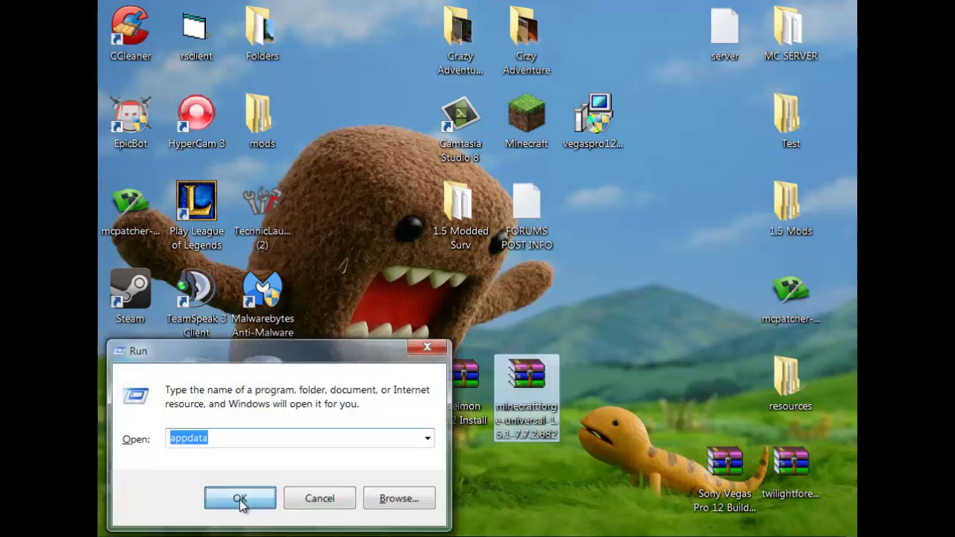
pyautogui.click(241, 499)
pyautogui.doubleClick(336, 257)
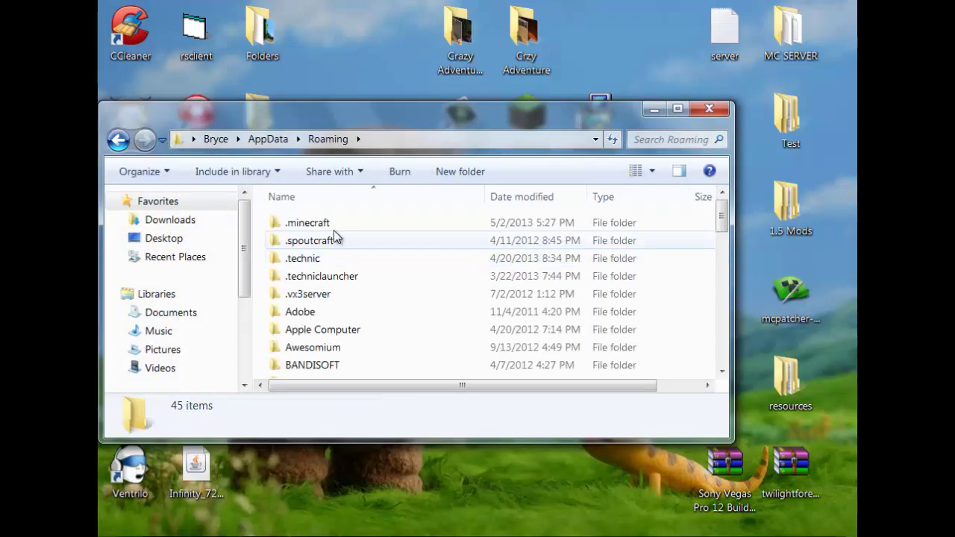
pyautogui.click(678, 109)
pyautogui.doubleClick(361, 108)
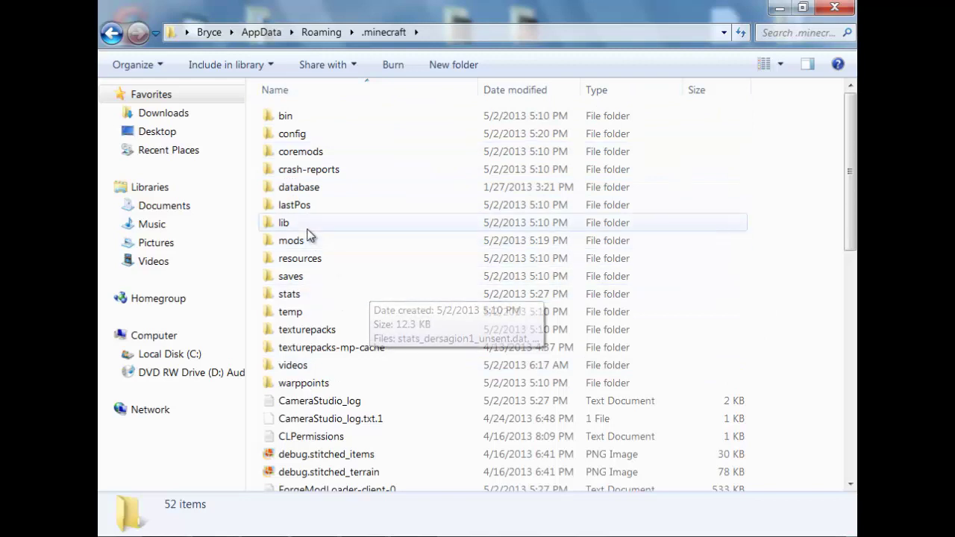
# Open the mods folder and resize its window to a tall, narrow shape that leaves the desktop archives accessible
pyautogui.moveTo(302, 249)
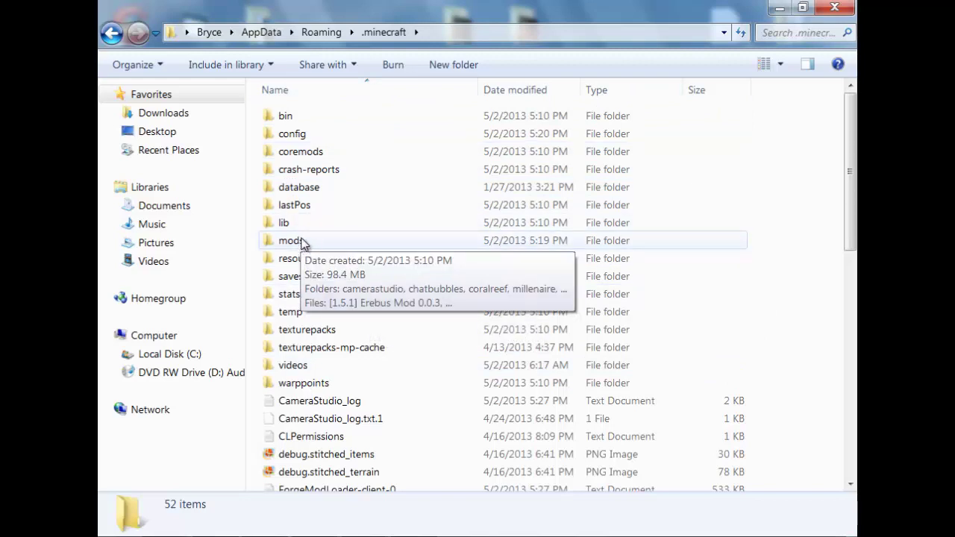
pyautogui.doubleClick(302, 245)
pyautogui.click(803, 8)
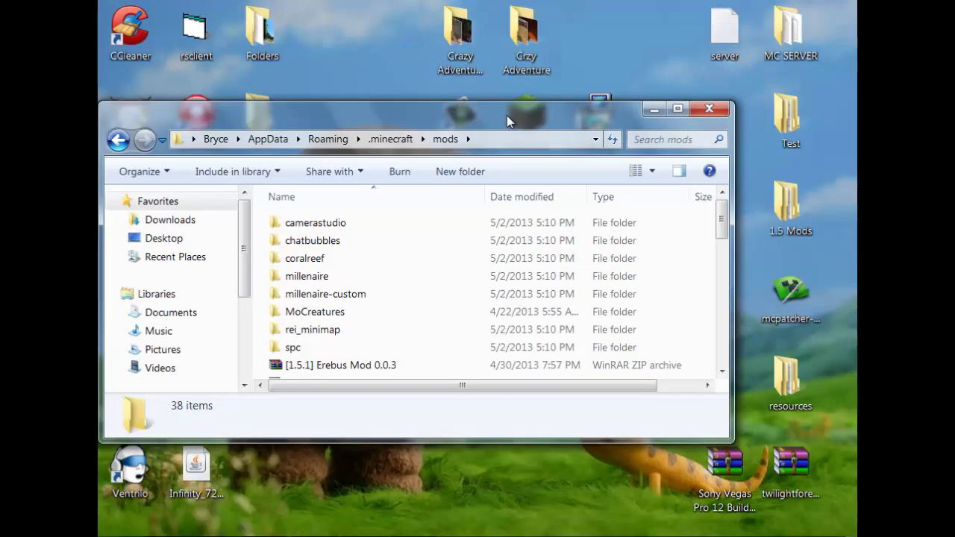
pyautogui.moveTo(507, 115); pyautogui.dragTo(488, 15)
pyautogui.moveTo(494, 348); pyautogui.dragTo(494, 529)
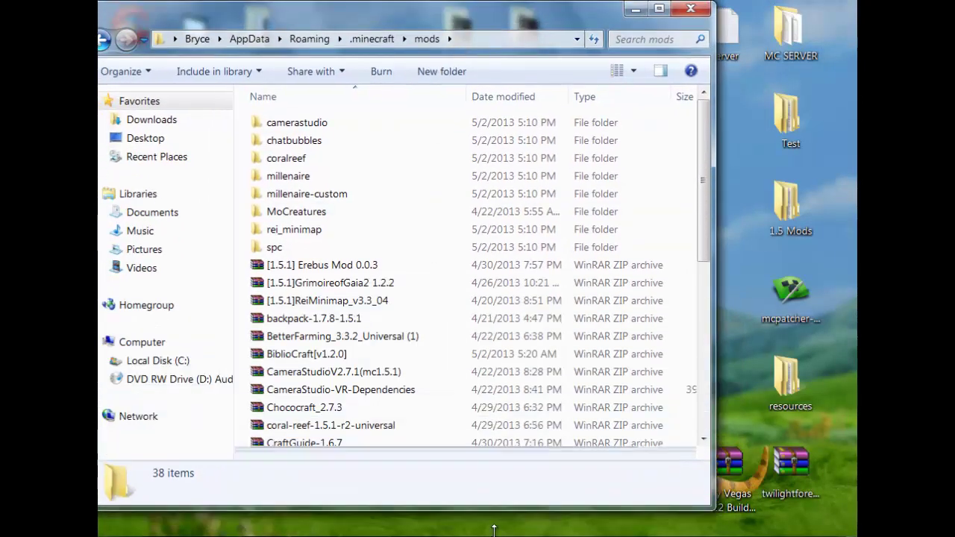
pyautogui.moveTo(712, 295); pyautogui.dragTo(340, 351)
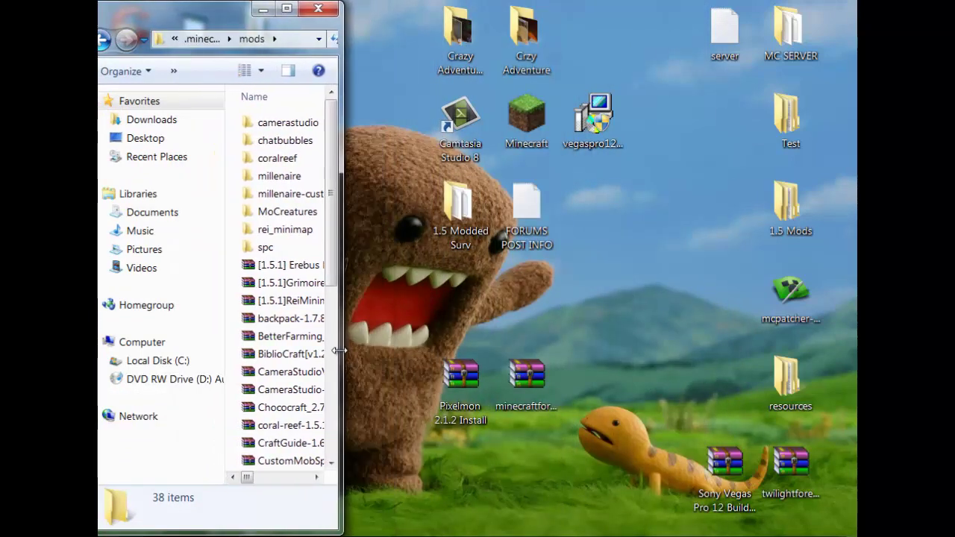
# Open the Pixelmon 2.1.2 Install archive beside the mods folder window and go into its mods folder
pyautogui.doubleClick(460, 376)
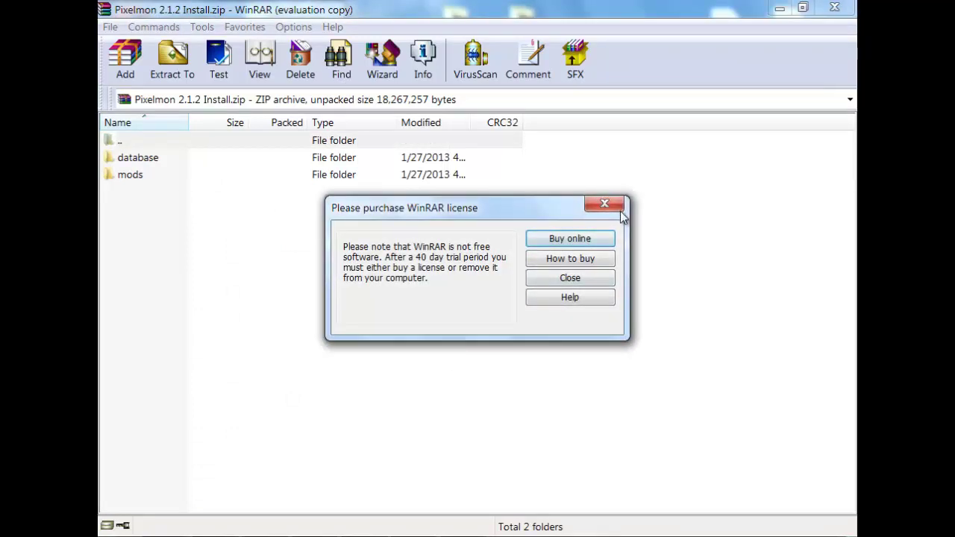
pyautogui.click(612, 206)
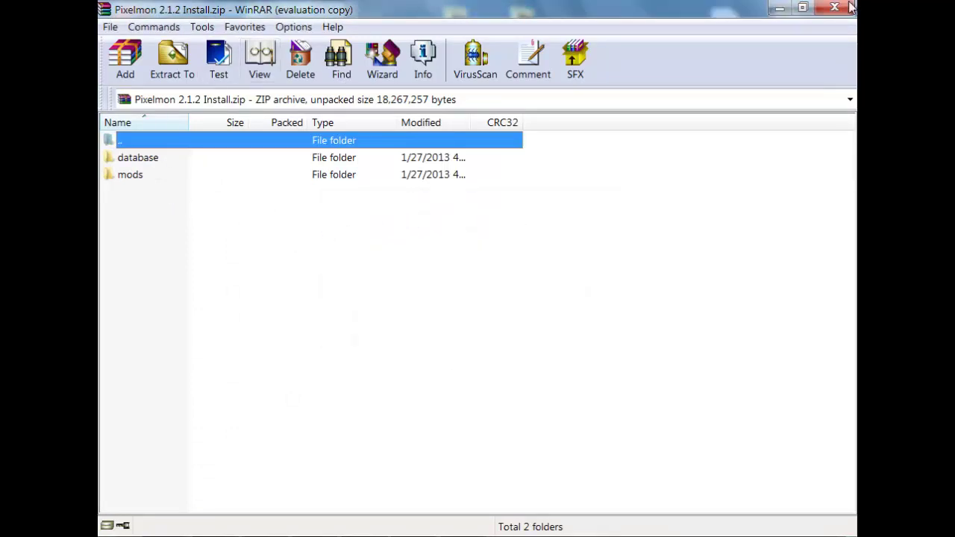
pyautogui.click(781, 9)
pyautogui.click(804, 9)
pyautogui.moveTo(472, 19); pyautogui.dragTo(737, 21)
pyautogui.doubleClick(462, 179)
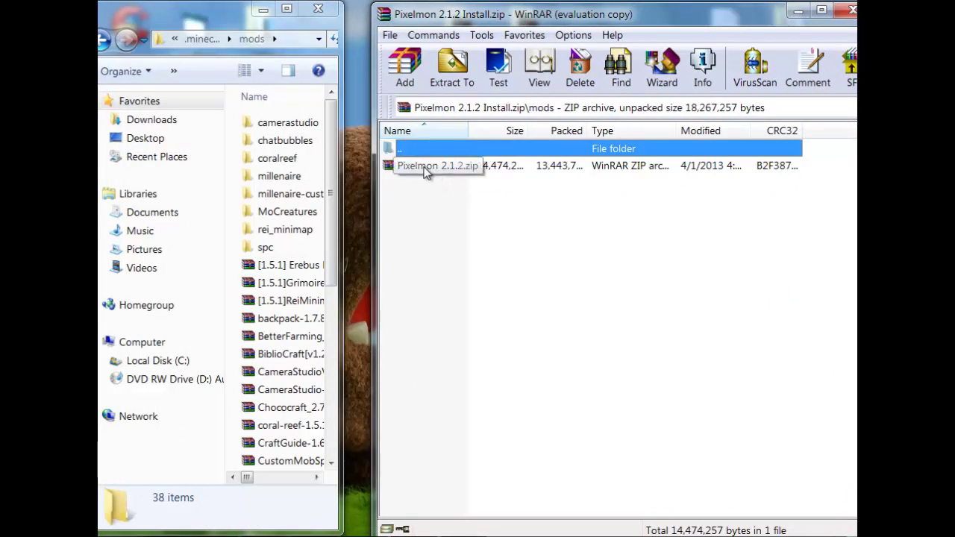
# Try to move Pixelmon 2.1.2.zip from the archive into the .minecraft mods folder
pyautogui.click(432, 186)
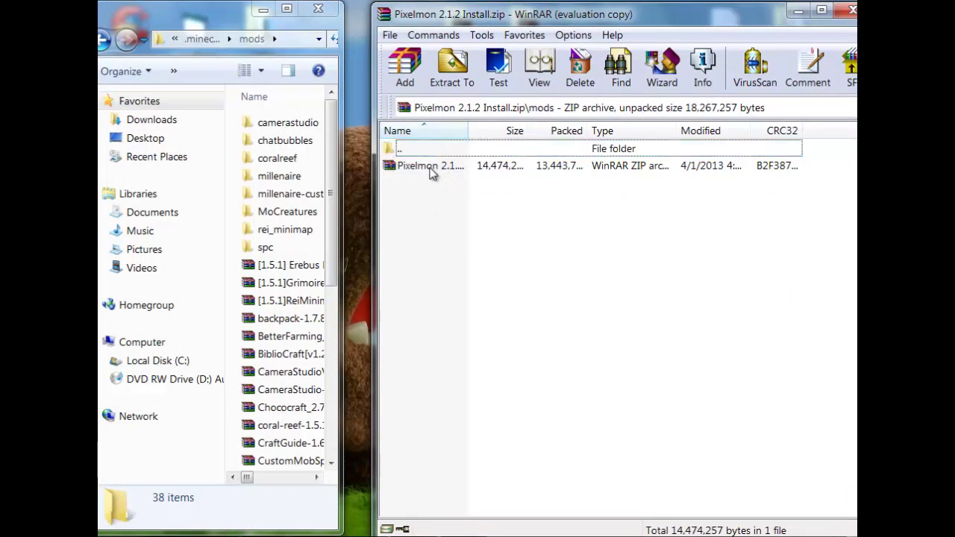
pyautogui.moveTo(432, 166); pyautogui.dragTo(228, 324)
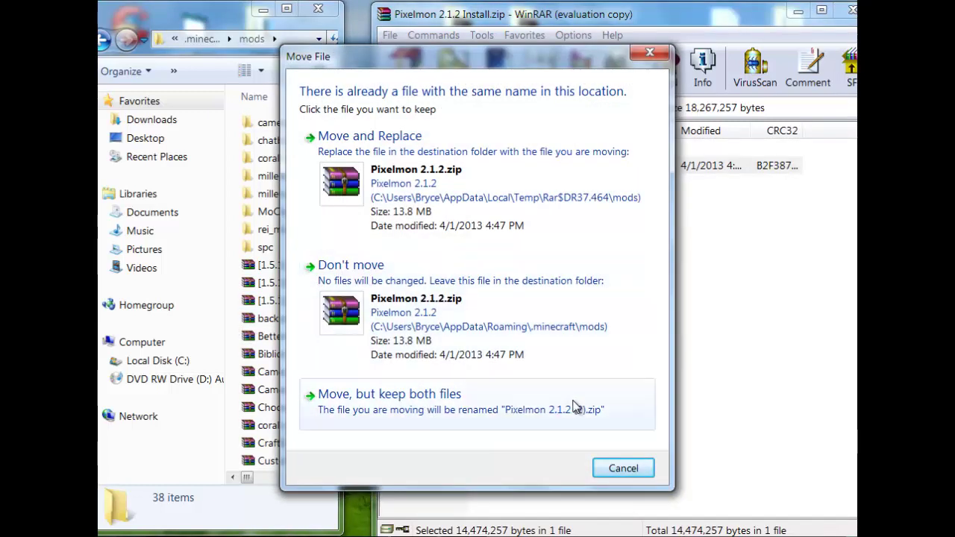
pyautogui.click(623, 469)
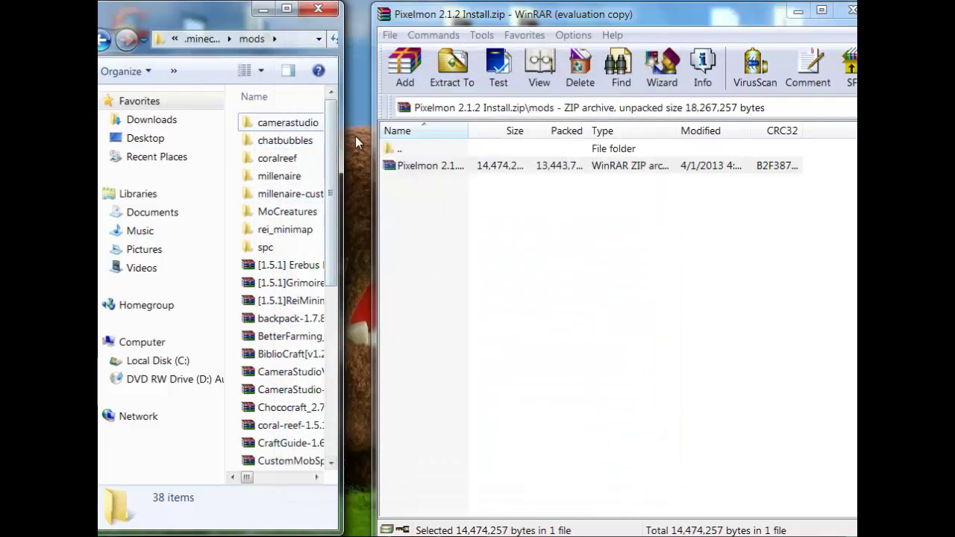
pyautogui.moveTo(785, 22); pyautogui.dragTo(682, 22)
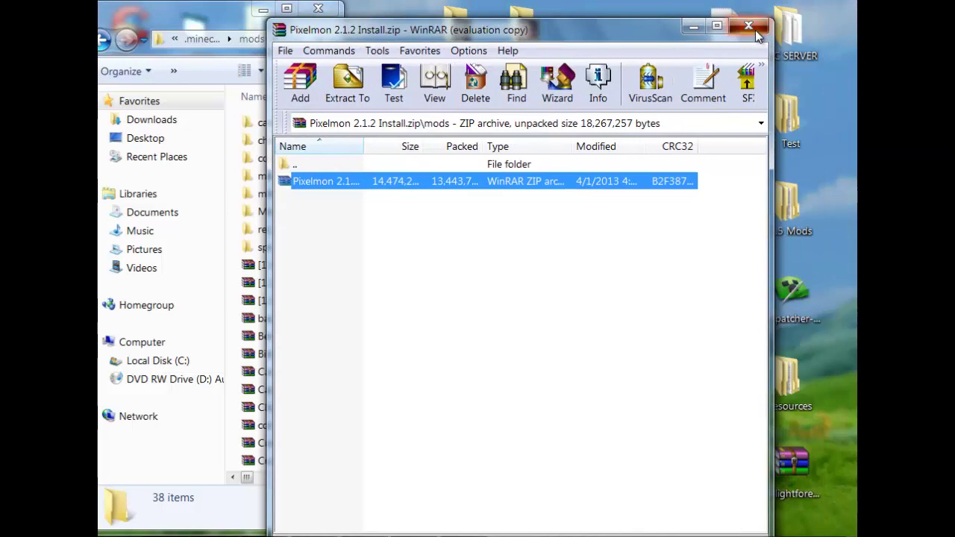
# Close the Pixelmon 2.1.2 Install archive and reopen it at its top level with the database and mods folders
pyautogui.click(757, 27)
pyautogui.click(526, 381)
pyautogui.doubleClick(470, 388)
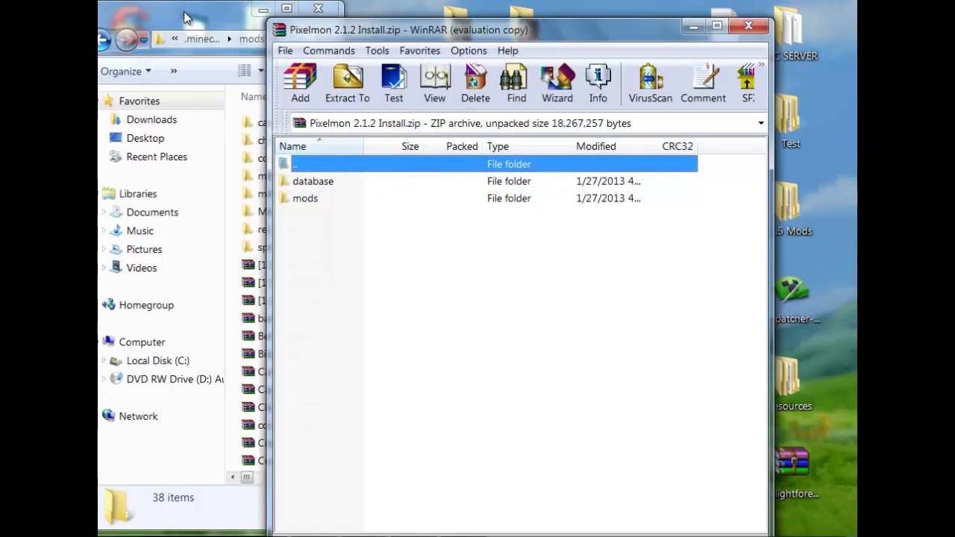
# Go back from mods to the .minecraft folder and size its window tall and narrow beside the archive
pyautogui.click(202, 12)
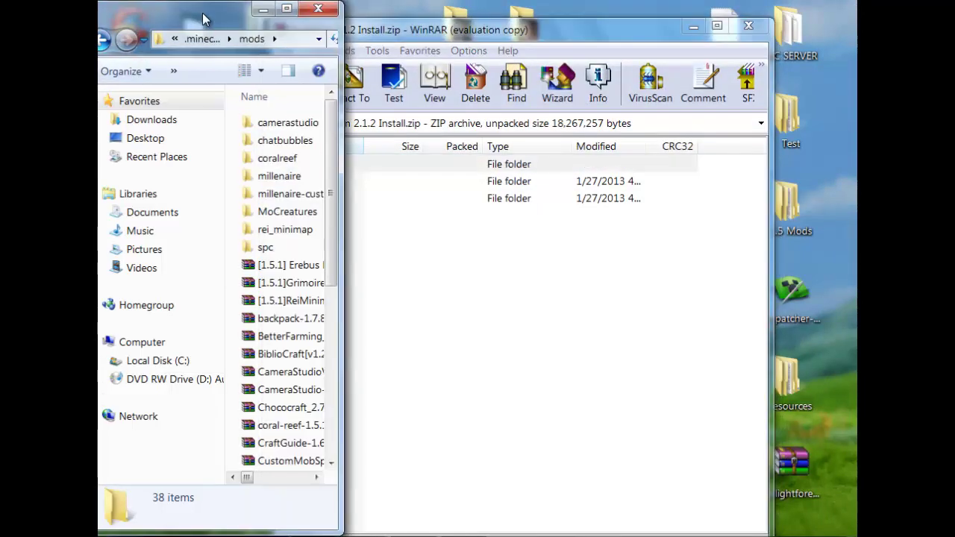
pyautogui.click(602, 220)
pyautogui.moveTo(419, 36); pyautogui.dragTo(472, 24)
pyautogui.click(287, 9)
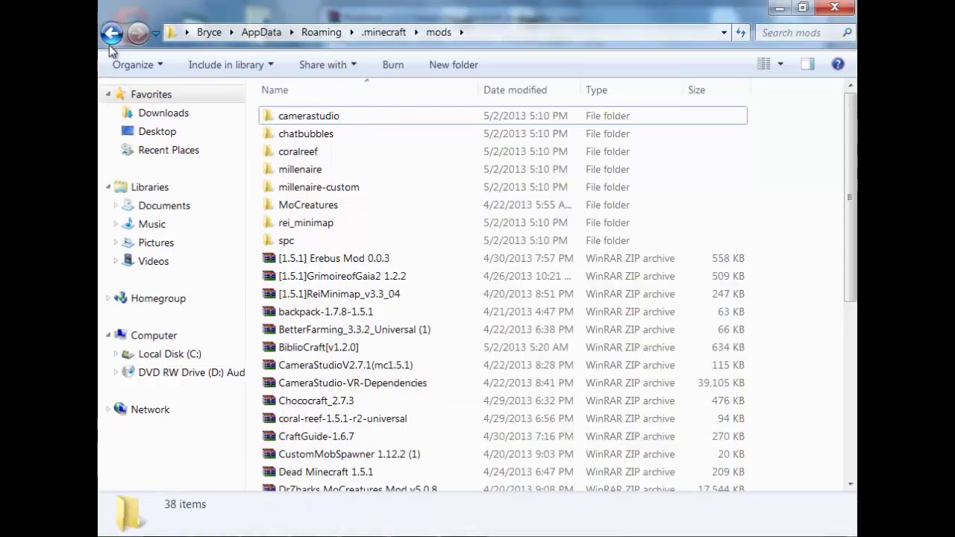
pyautogui.click(114, 33)
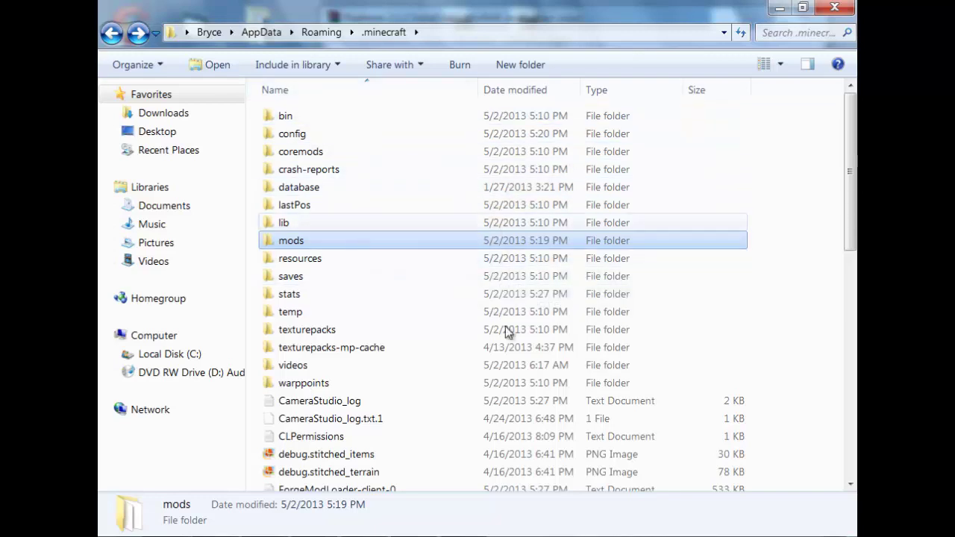
pyautogui.click(803, 7)
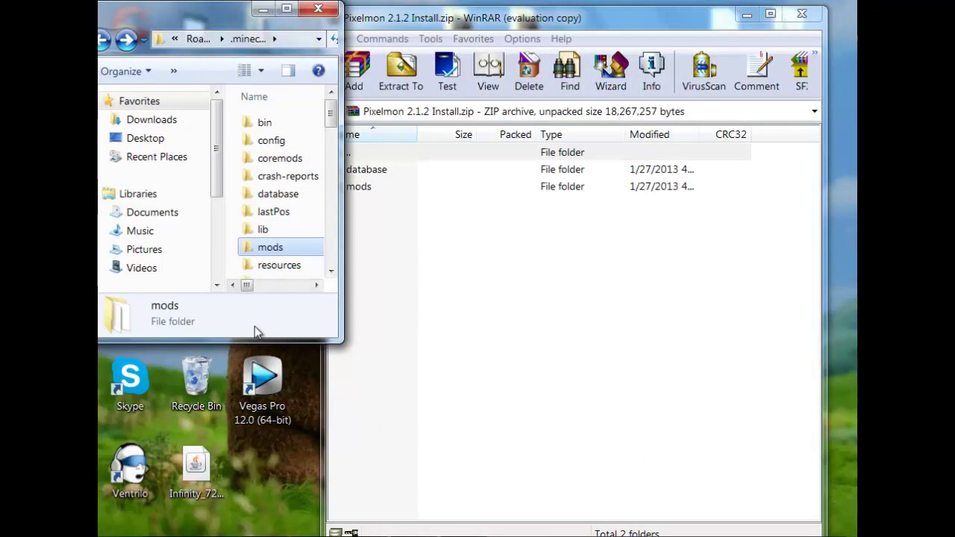
pyautogui.moveTo(263, 339); pyautogui.dragTo(262, 519)
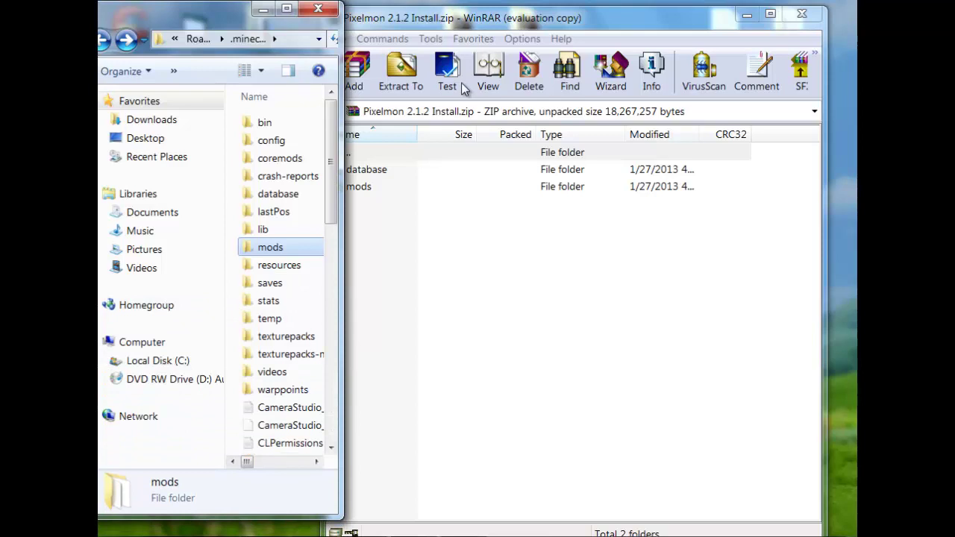
# Place the archive window beside the .minecraft window and try to move the database folder from the archive into .minecraft
pyautogui.click(464, 15)
pyautogui.moveTo(464, 15); pyautogui.dragTo(525, 11)
pyautogui.click(437, 166)
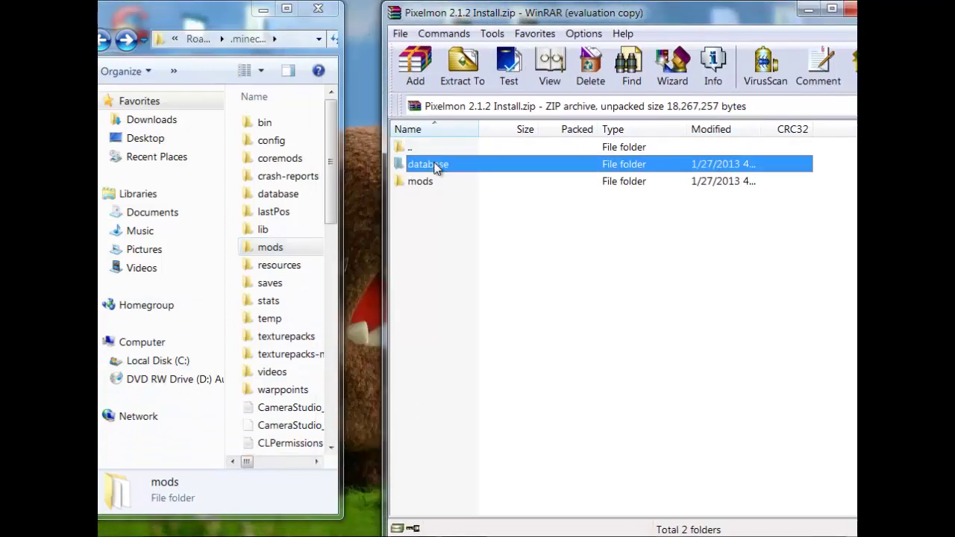
pyautogui.moveTo(437, 168); pyautogui.dragTo(228, 191)
pyautogui.moveTo(384, 193); pyautogui.dragTo(505, 224)
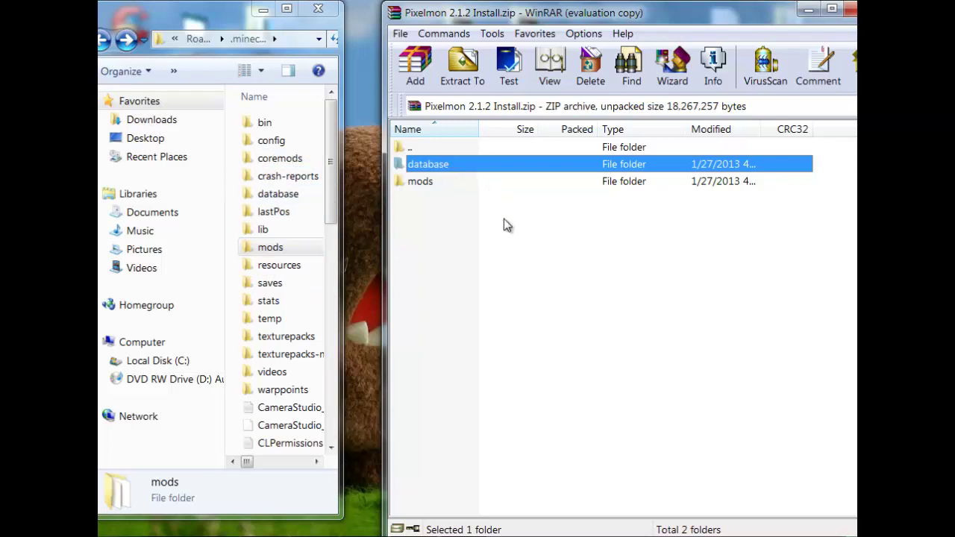
# Close the Pixelmon 2.1.2 Install archive and the .minecraft folder window
pyautogui.moveTo(731, 9); pyautogui.dragTo(722, 32)
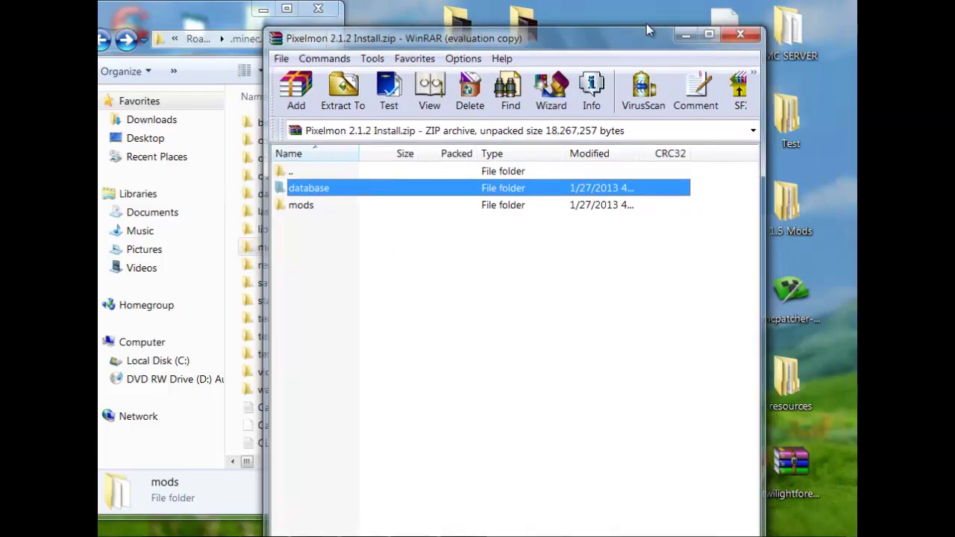
pyautogui.click(742, 32)
pyautogui.click(318, 10)
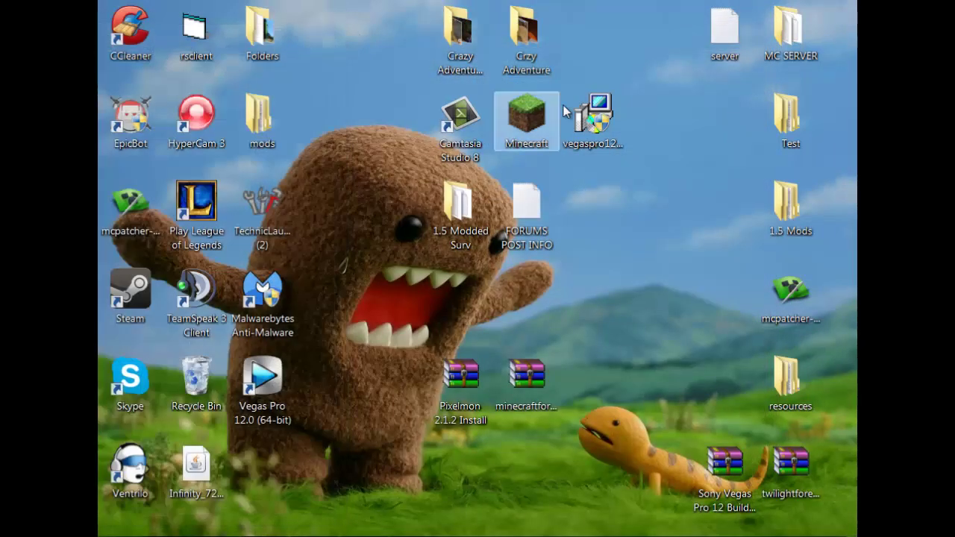
# Launch Minecraft from the desktop and log in with the saved account
pyautogui.doubleClick(546, 145)
pyautogui.click(758, 421)
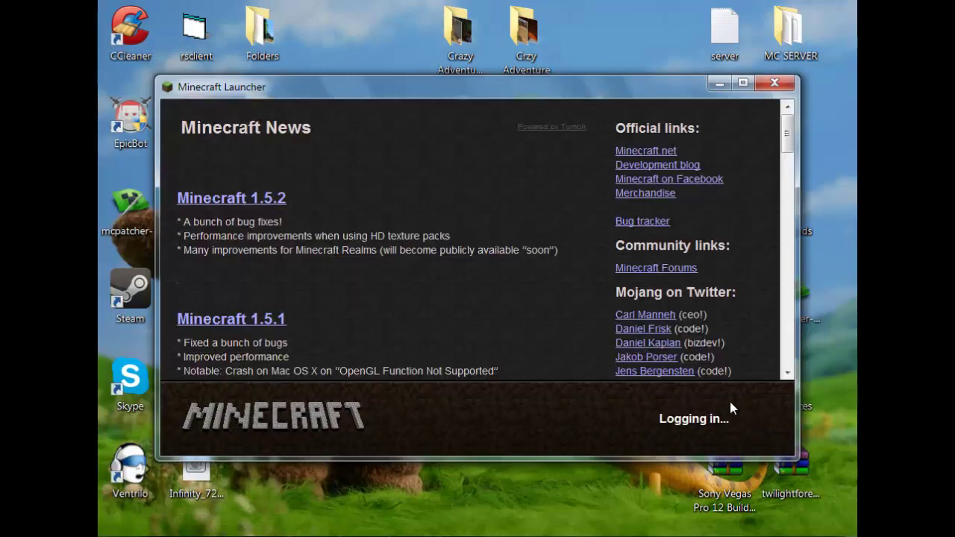
pyautogui.click(549, 295)
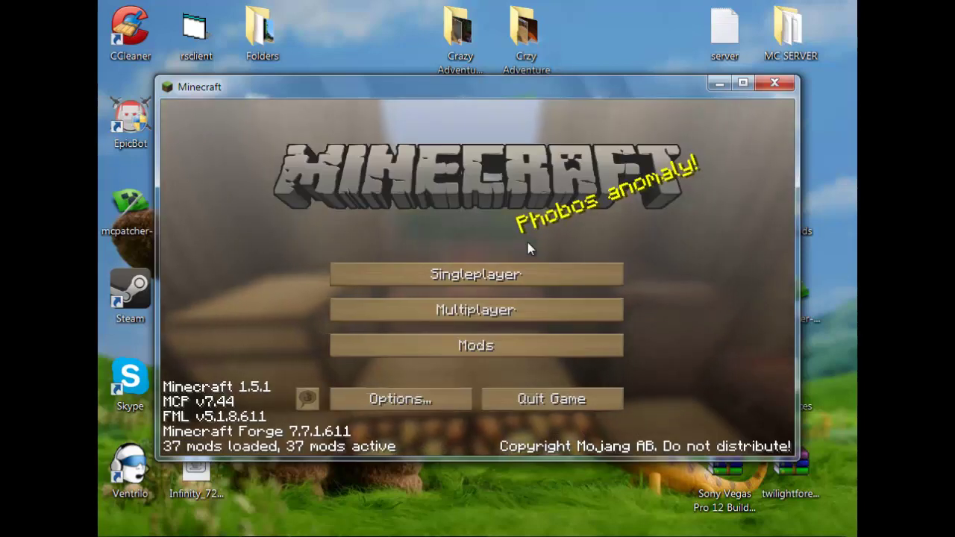
# Check the Minecraft Coder Pack, Forge Mod Loader, Minecraft Forge and Pixelmon entries in the mod list, and return to the title screen
pyautogui.click(393, 340)
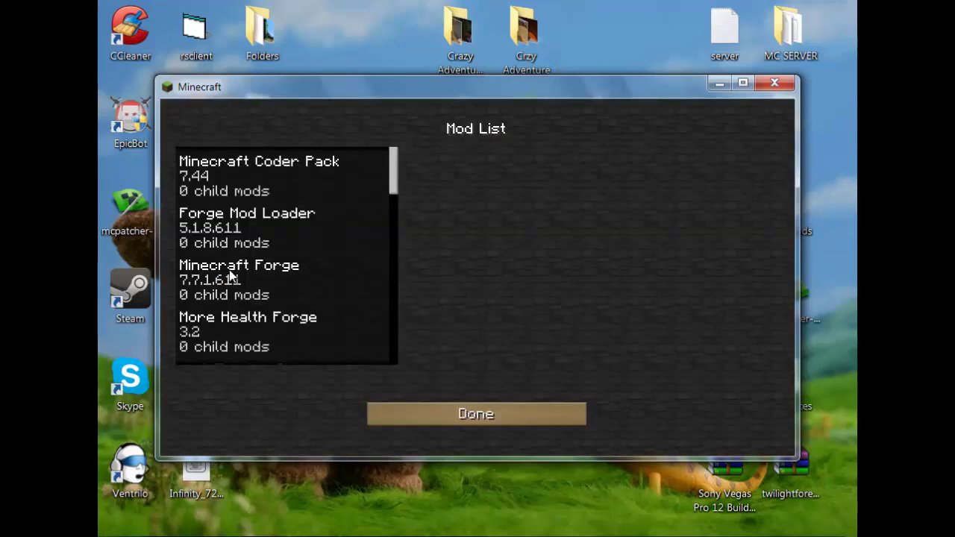
pyautogui.click(253, 181)
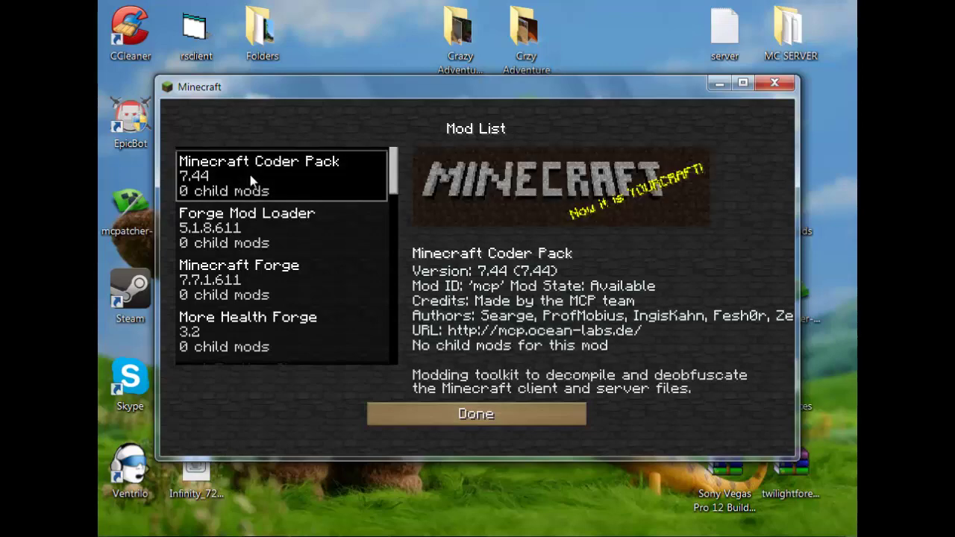
pyautogui.click(255, 214)
pyautogui.click(247, 275)
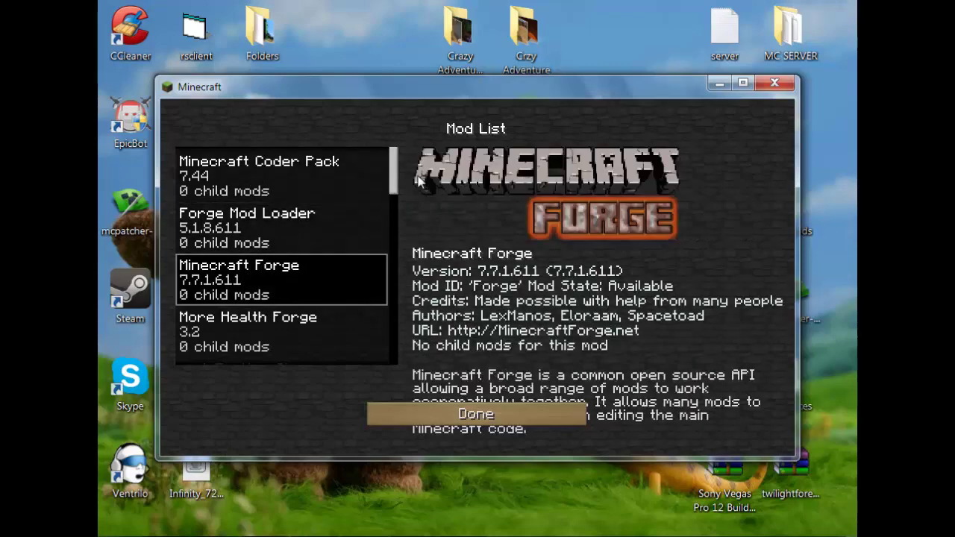
pyautogui.moveTo(390, 189); pyautogui.dragTo(396, 331)
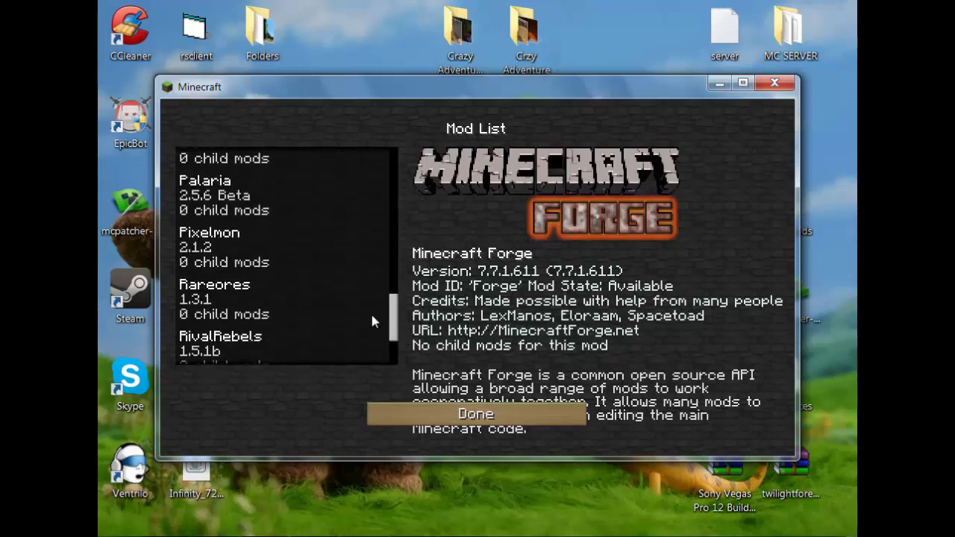
pyautogui.click(237, 262)
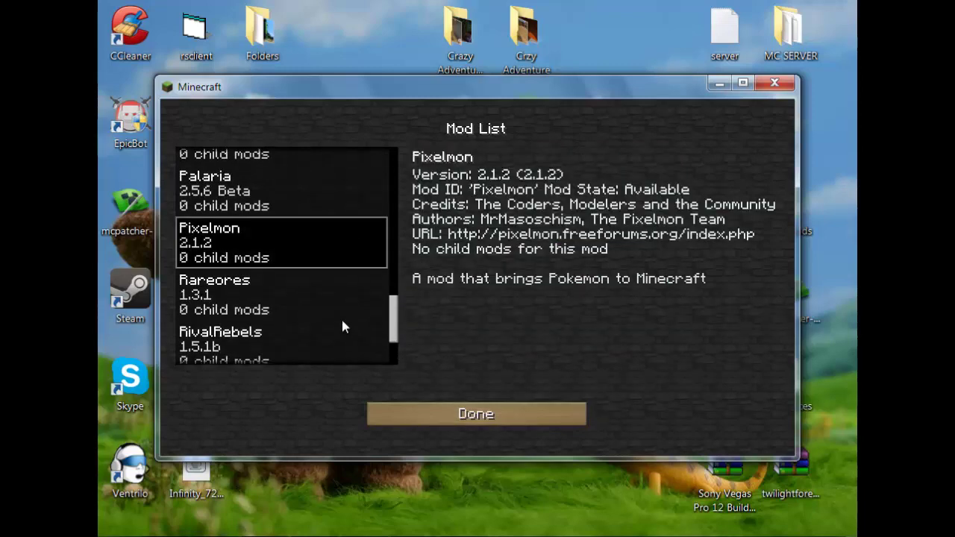
pyautogui.click(482, 422)
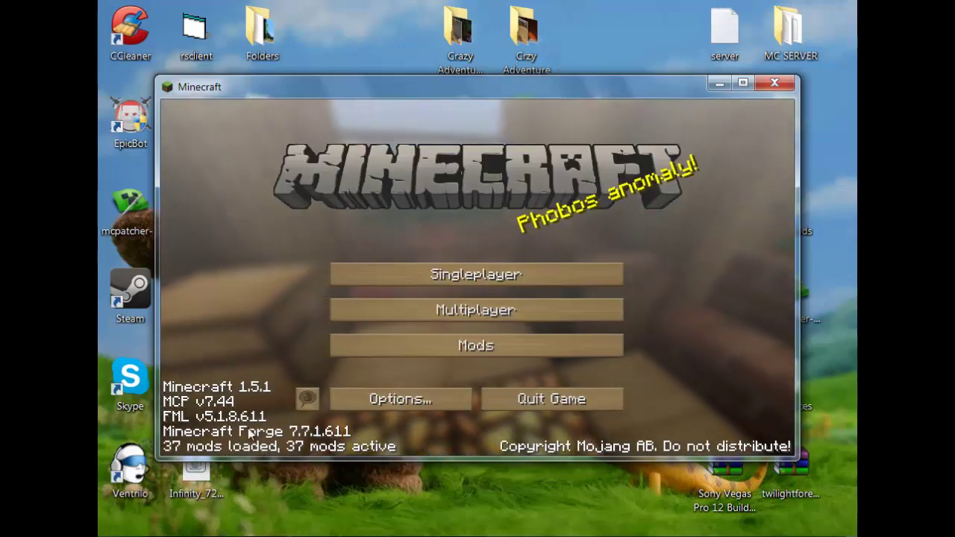
# Load the singleplayer Play Around World save and walk across its grassland with the game window maximized
pyautogui.click(423, 276)
pyautogui.doubleClick(394, 187)
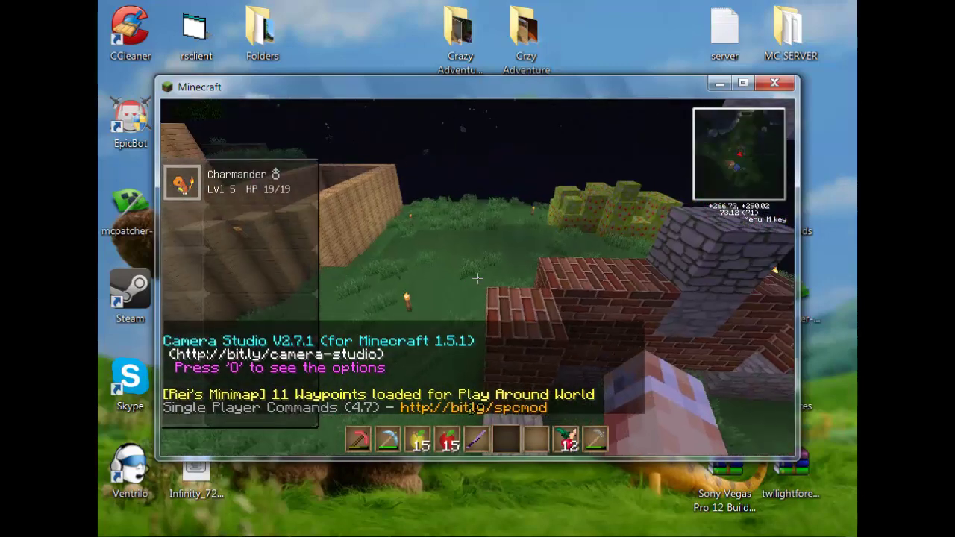
pyautogui.press('Escape')
pyautogui.click(743, 83)
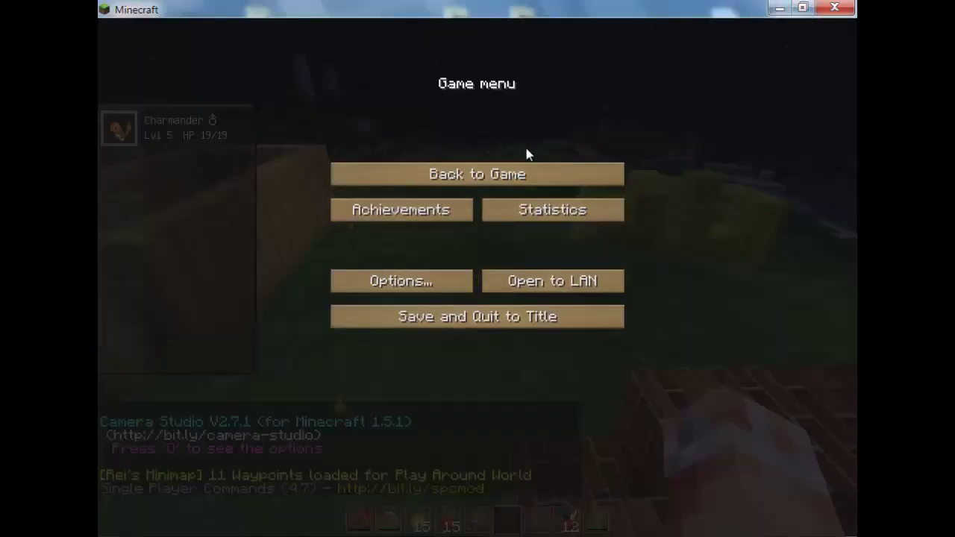
pyautogui.click(527, 173)
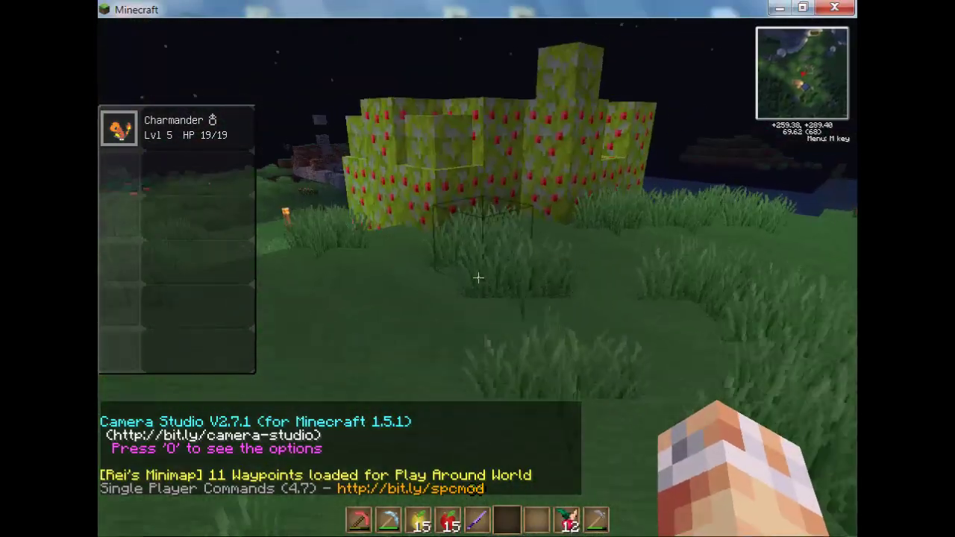
pyautogui.press('w')
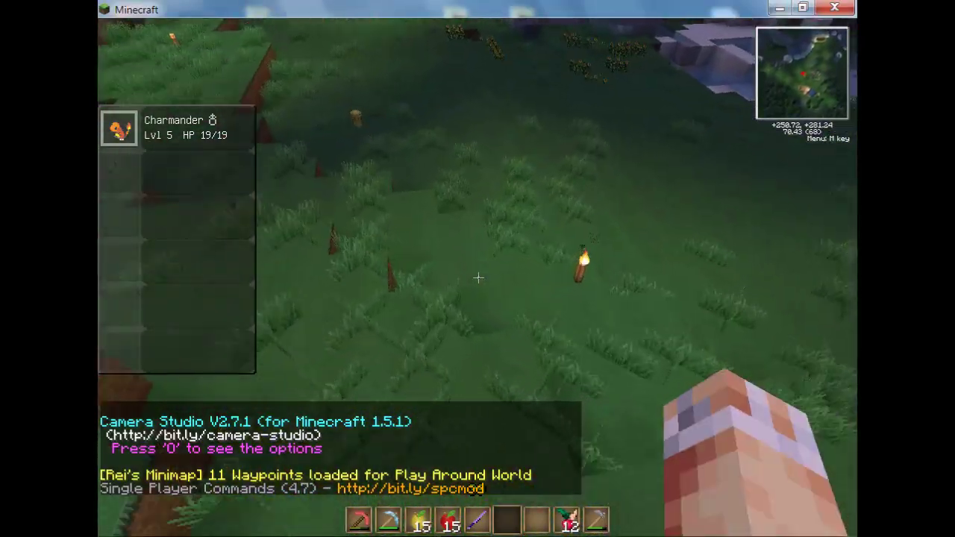
pyautogui.press('w')
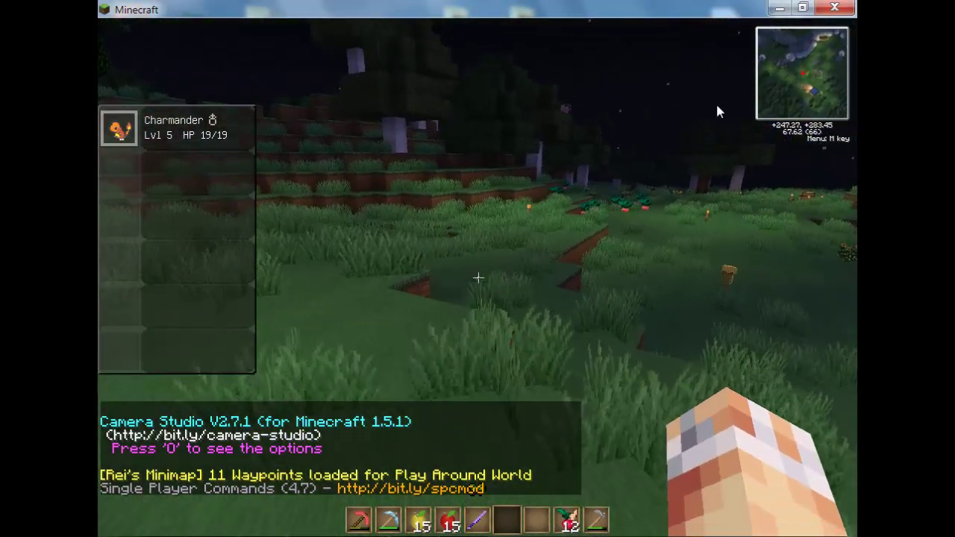
# Open the inventory and page backwards through the item list to page 14 to examine the Pixelmon items
pyautogui.press('e')
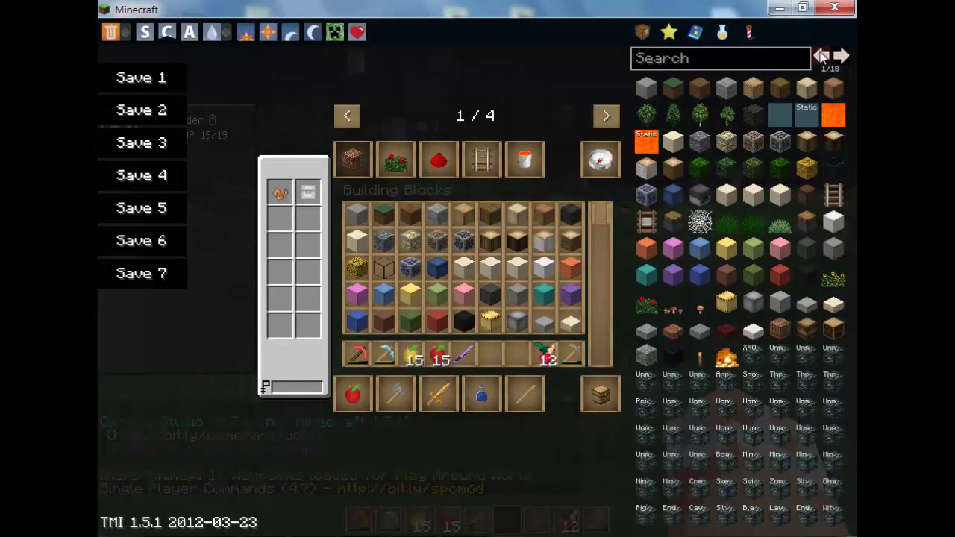
pyautogui.click(821, 56)
pyautogui.click(821, 56)
pyautogui.click(821, 56)
pyautogui.click(820, 56)
pyautogui.click(821, 56)
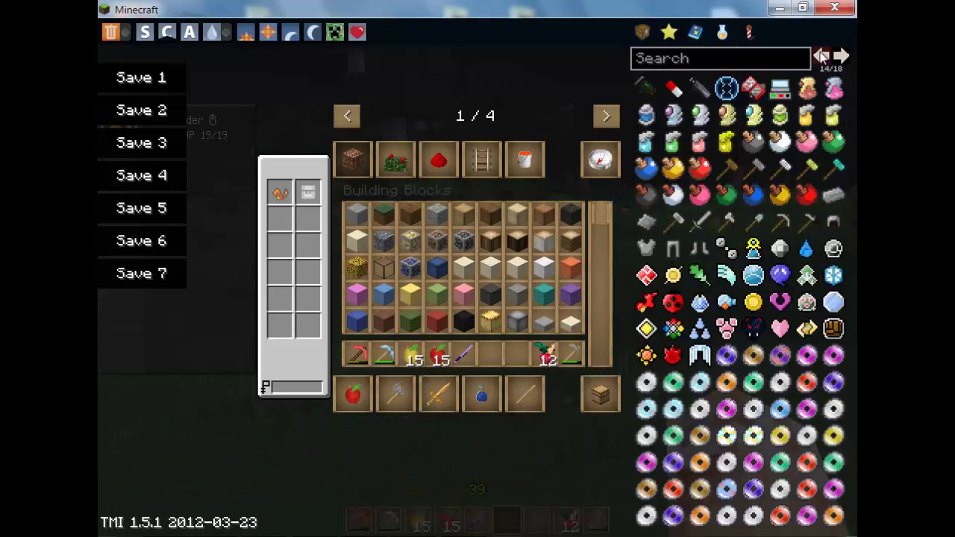
pyautogui.click(821, 56)
pyautogui.click(843, 59)
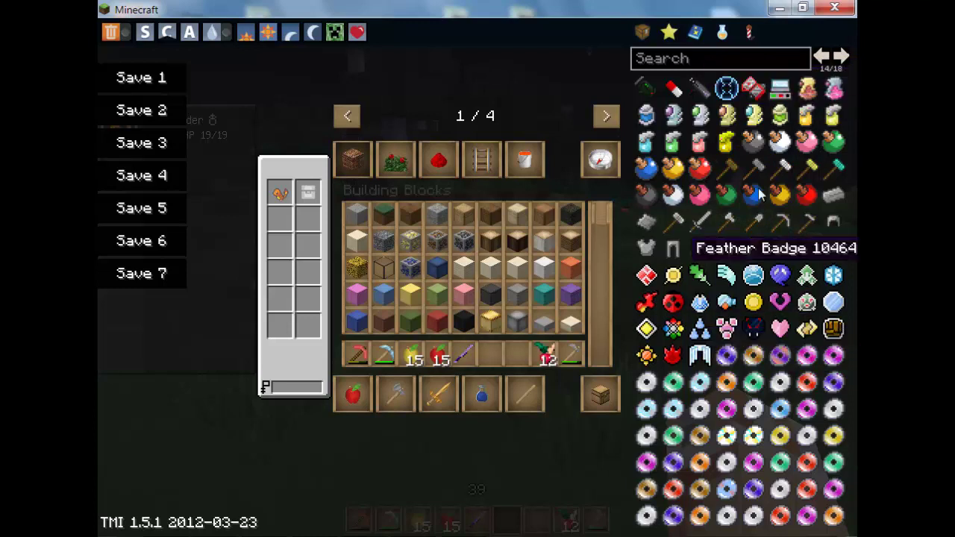
# View the summary of the Charmander in the party's first slot
pyautogui.click(280, 194)
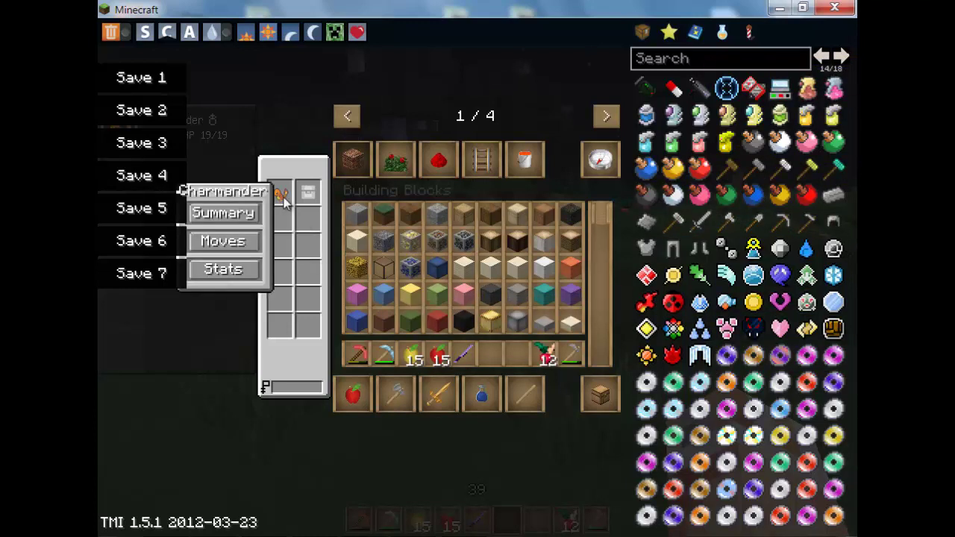
pyautogui.click(237, 218)
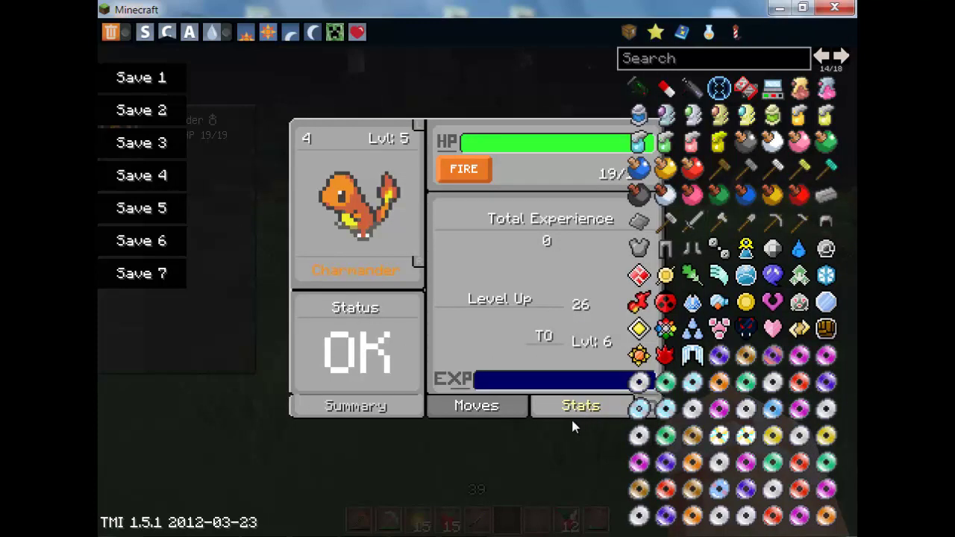